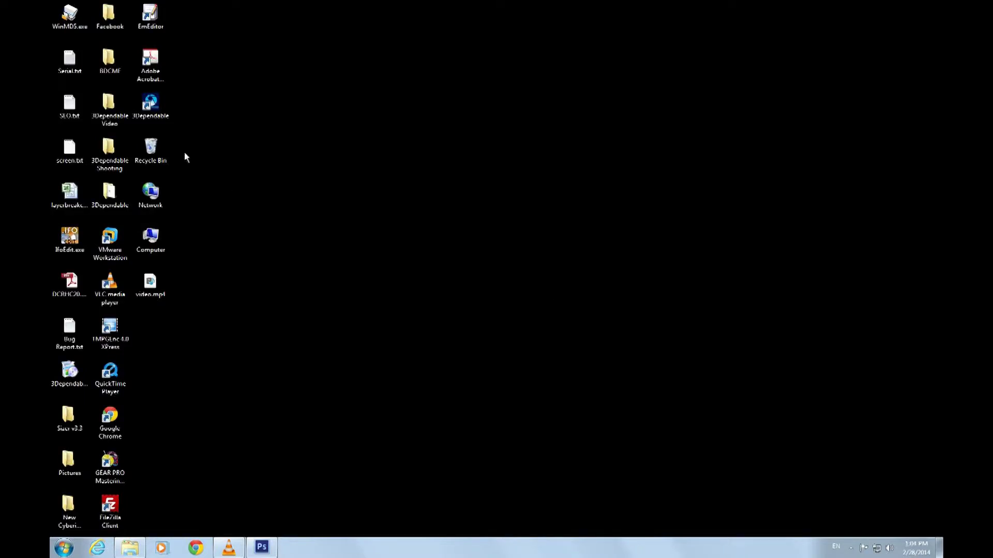
Launch 3Dependable as administrator from its desktop shortcut's context menu
{"action": "right_click", "coordinate": [151, 105]}
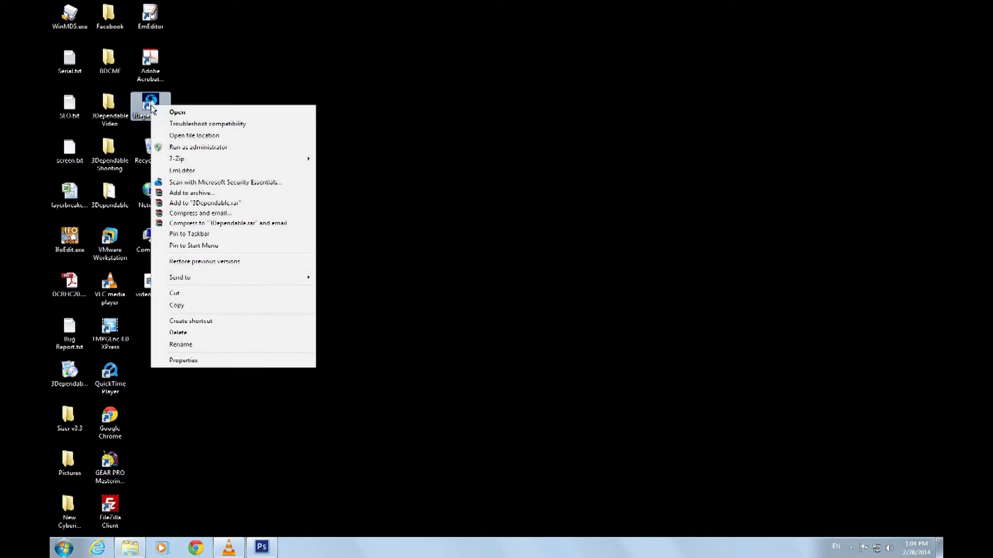
{"action": "left_click", "coordinate": [213, 148]}
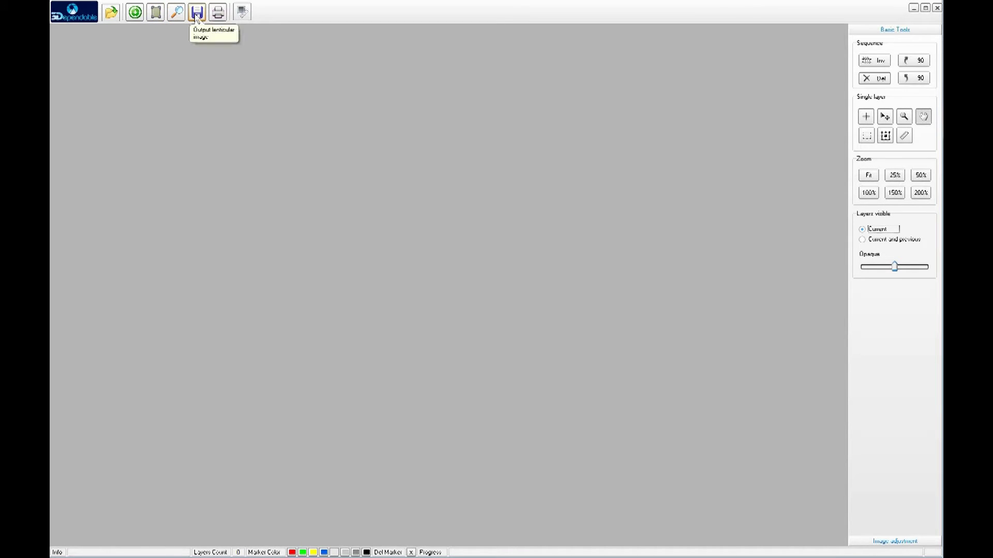
Check the Save, Print and Pitch Test toolbar buttons, then bring up the main menu
{"action": "left_click", "coordinate": [197, 12]}
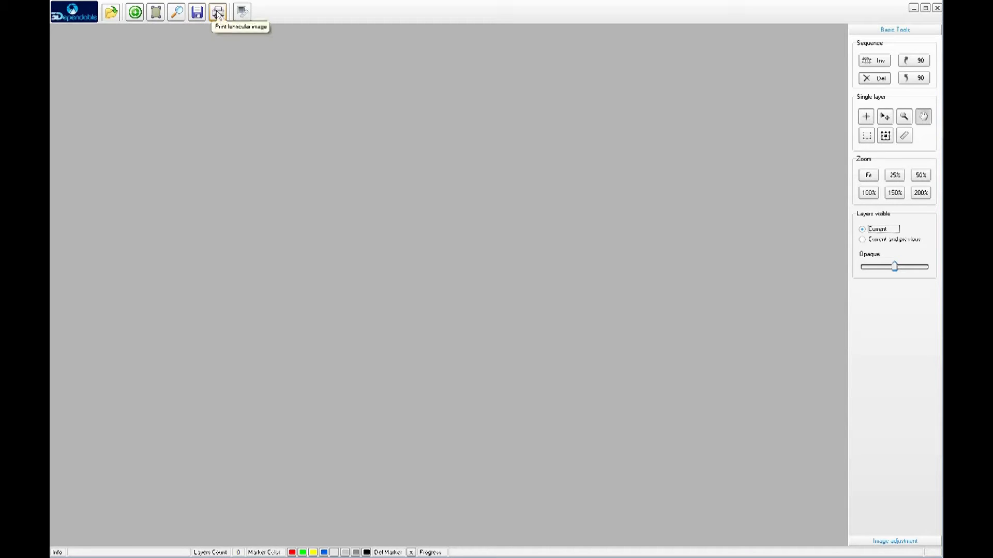
{"action": "left_click", "coordinate": [217, 13]}
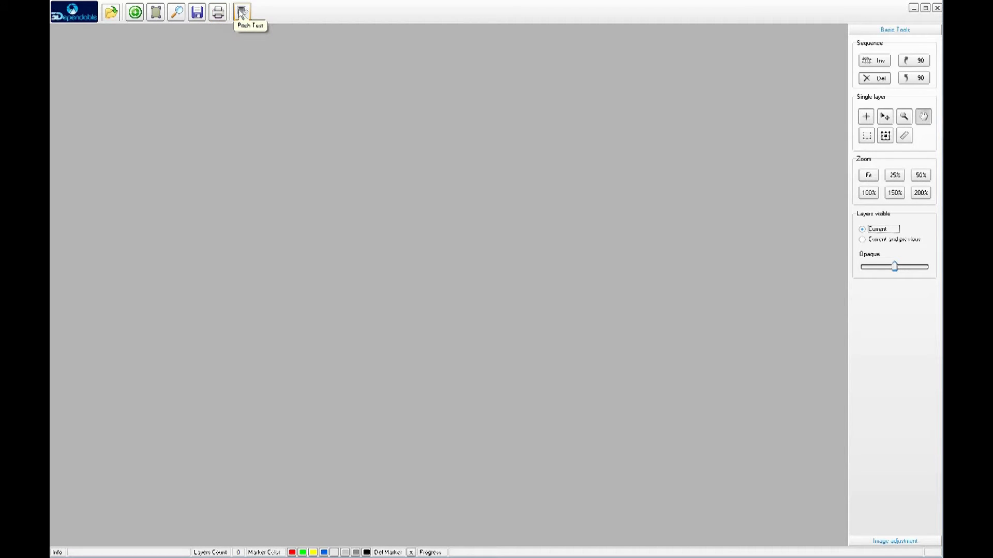
{"action": "left_click", "coordinate": [242, 14]}
{"action": "left_click", "coordinate": [76, 17]}
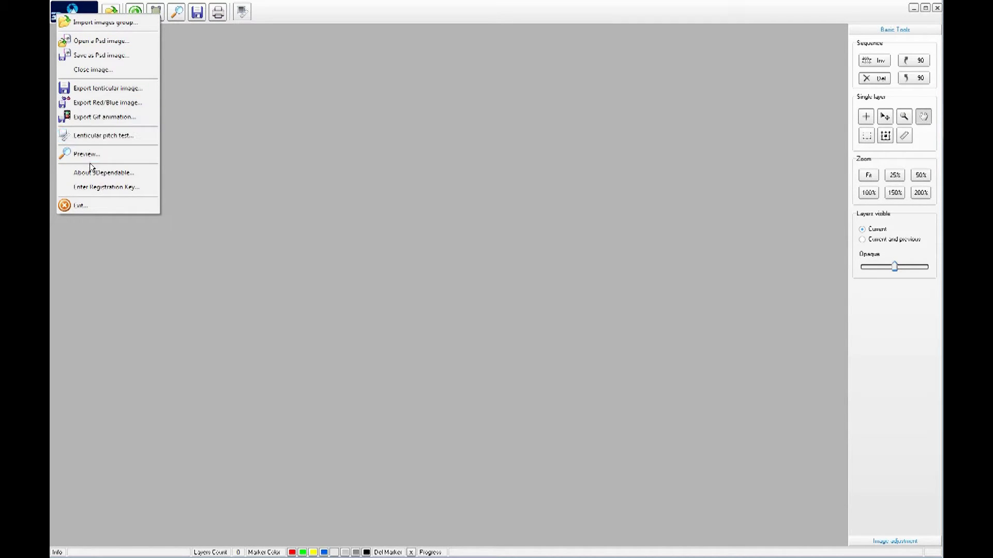
Close the main menu and switch the right panel to Image adjustment (Level, Contrast, Gamma)
{"action": "left_click", "coordinate": [875, 32]}
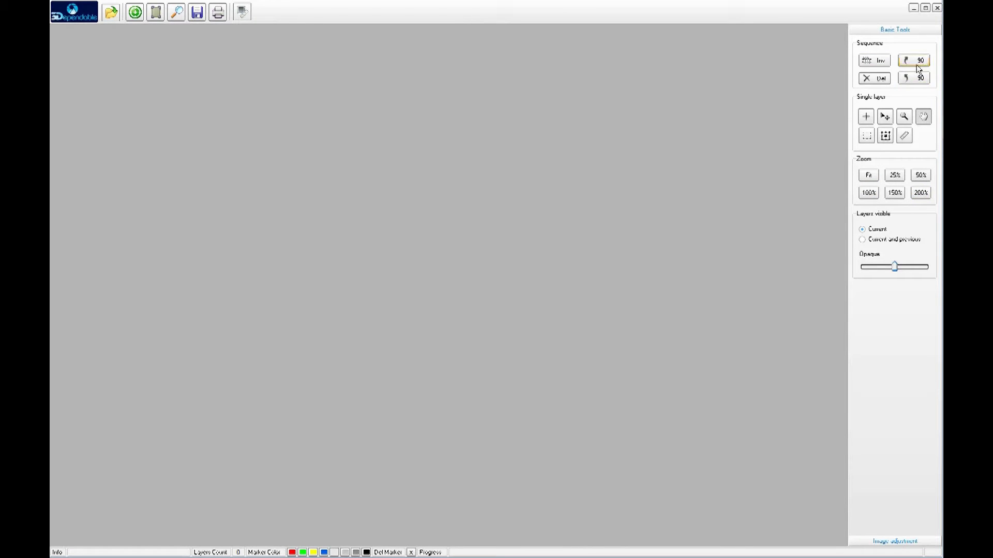
{"action": "left_click", "coordinate": [885, 541]}
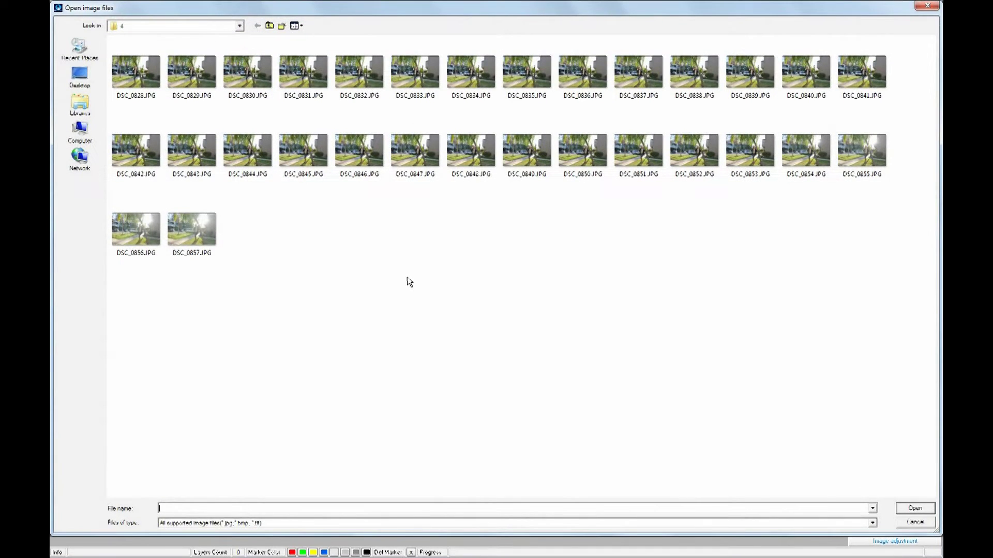
Select all 30 photos, DSC_0828 through DSC_0857, and open them as sequence layers
{"action": "left_click", "coordinate": [409, 282]}
{"action": "key", "text": "ctrl+a"}
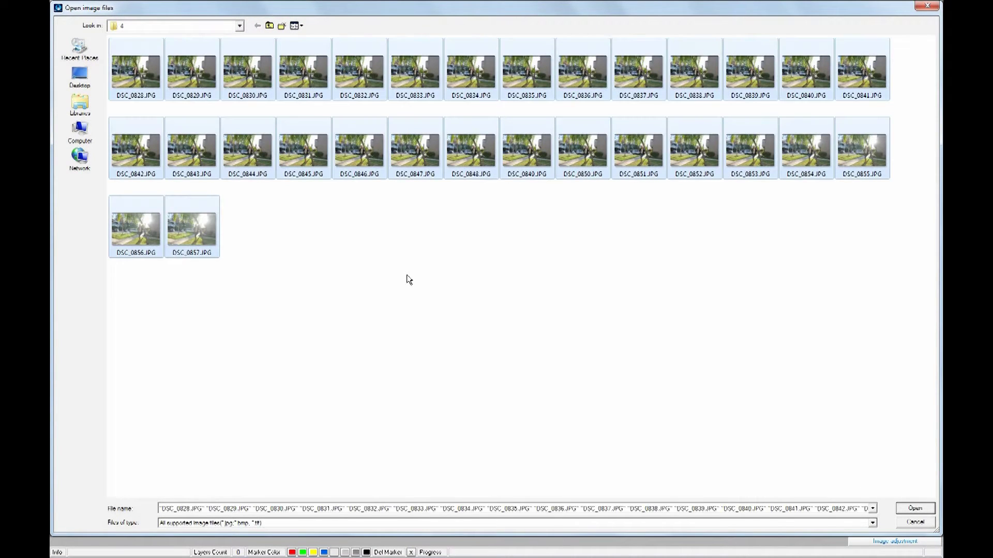
{"action": "left_click", "coordinate": [914, 508]}
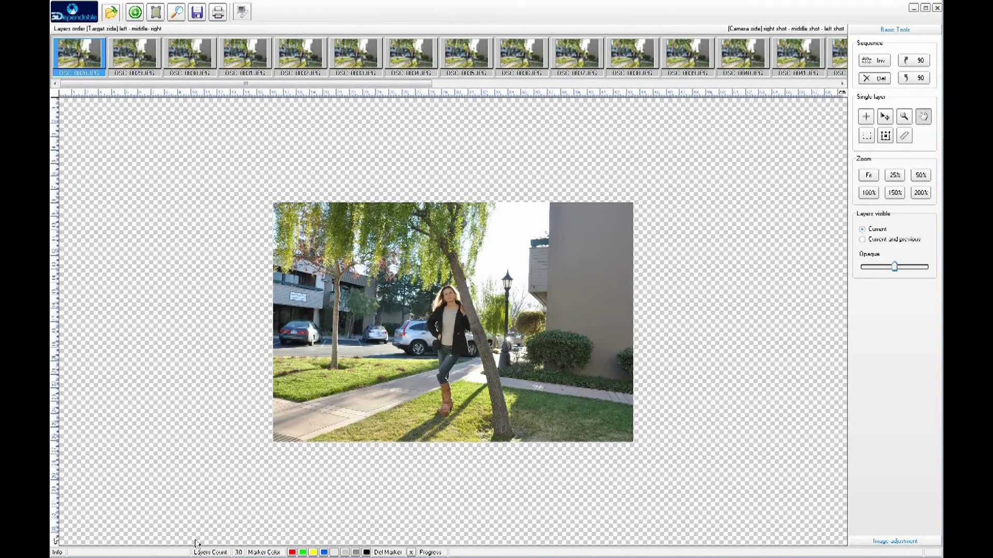
Browse the first photos, enlarged, and delete the fourth photo from the sequence
{"action": "left_click", "coordinate": [124, 60]}
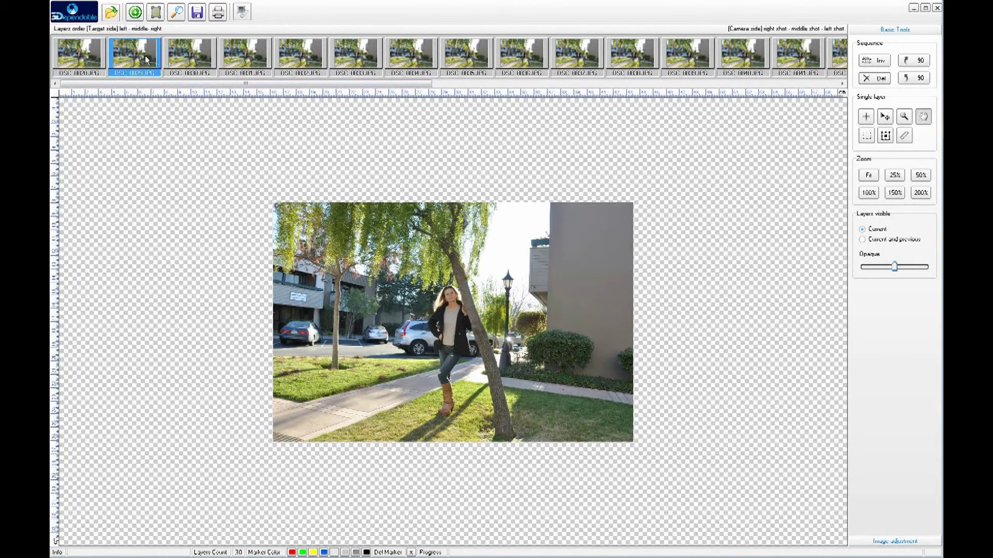
{"action": "left_click", "coordinate": [191, 62]}
{"action": "left_click_drag", "start_coordinate": [185, 69], "coordinate": [423, 89]}
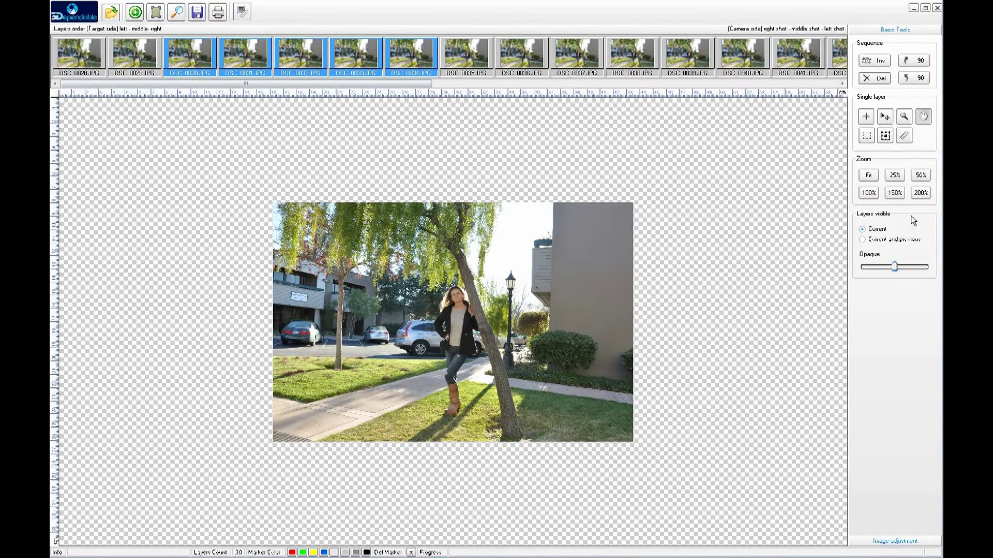
{"action": "left_click", "coordinate": [869, 176]}
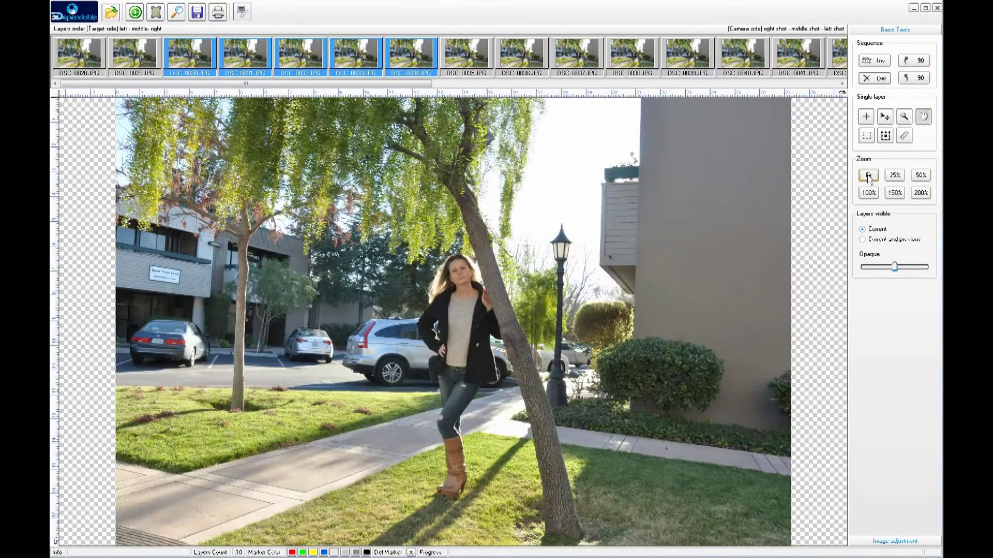
{"action": "left_click", "coordinate": [206, 62]}
{"action": "left_click", "coordinate": [231, 61]}
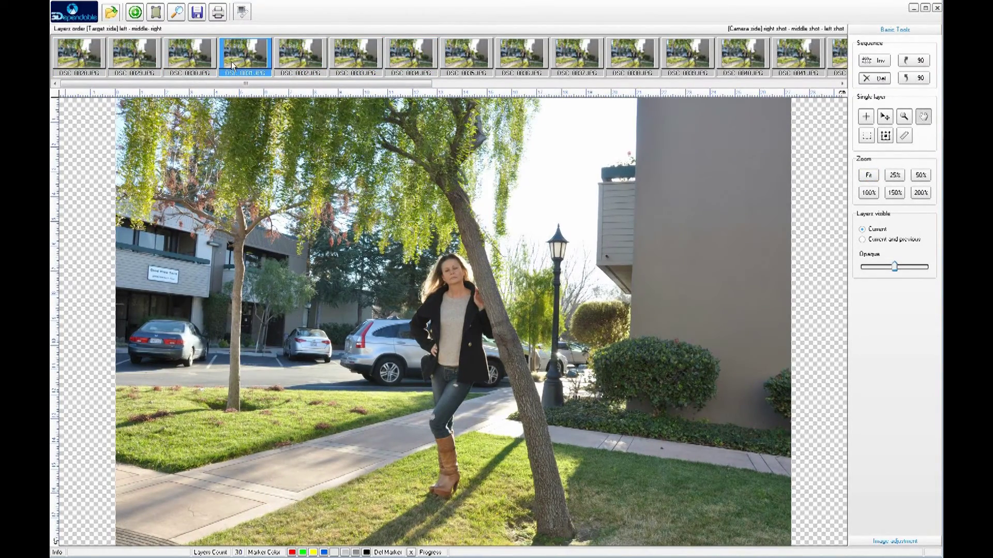
{"action": "left_click", "coordinate": [875, 79]}
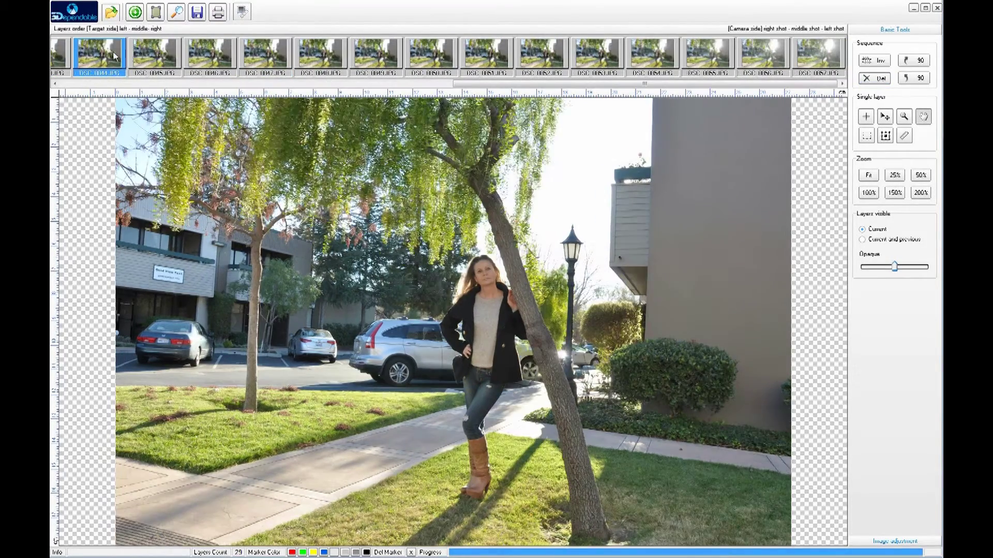
Delete one later photo and the three sun-flared final shots, leaving 25 layers
{"action": "left_click_drag", "start_coordinate": [157, 61], "coordinate": [636, 63]}
{"action": "left_click", "coordinate": [637, 63]}
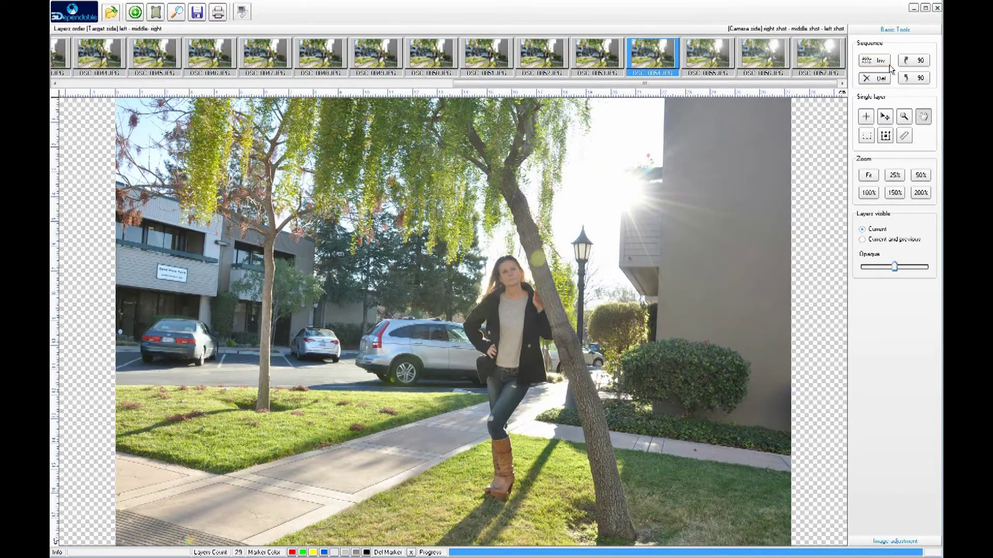
{"action": "left_click", "coordinate": [874, 79]}
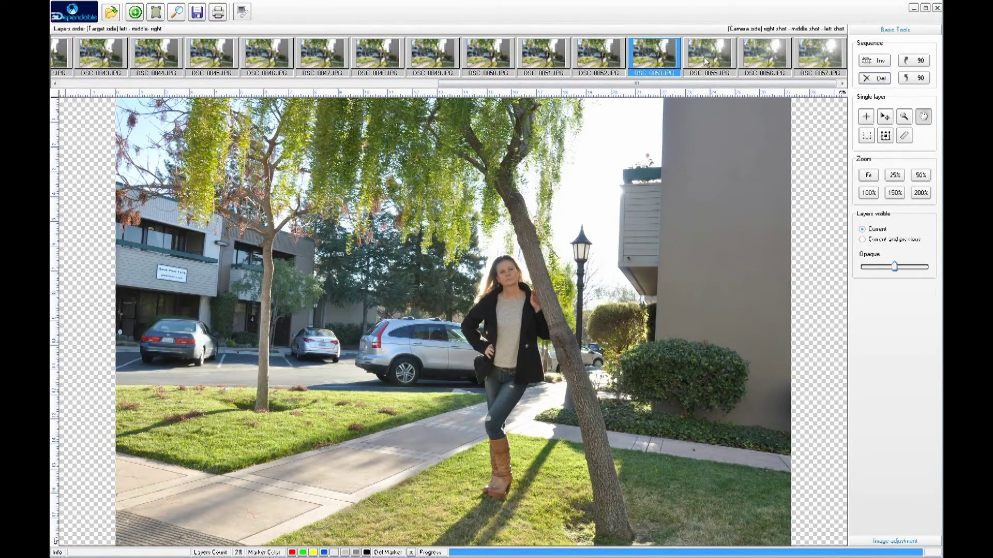
{"action": "left_click_drag", "start_coordinate": [703, 61], "coordinate": [830, 62]}
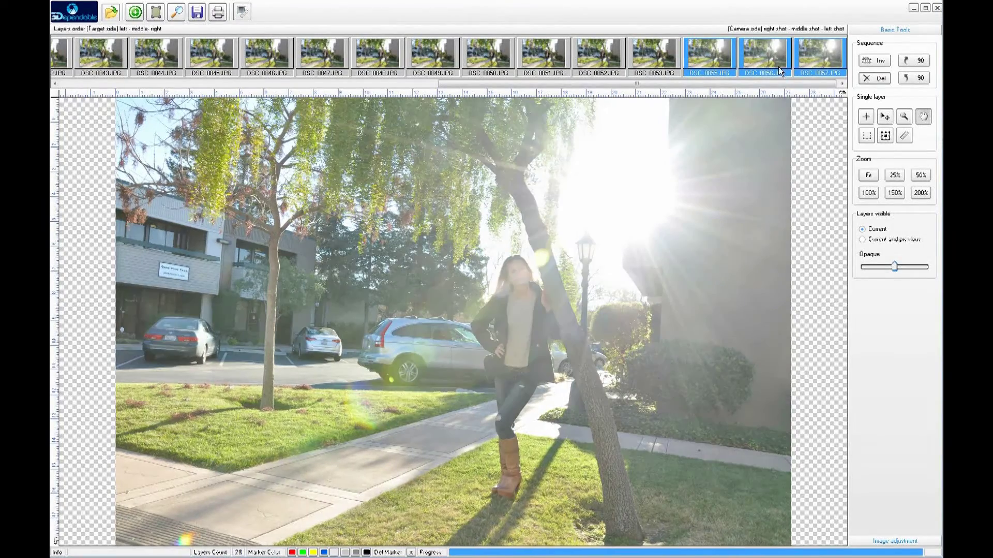
{"action": "left_click", "coordinate": [716, 63]}
{"action": "left_click", "coordinate": [828, 58], "text": "shift"}
{"action": "left_click", "coordinate": [873, 79]}
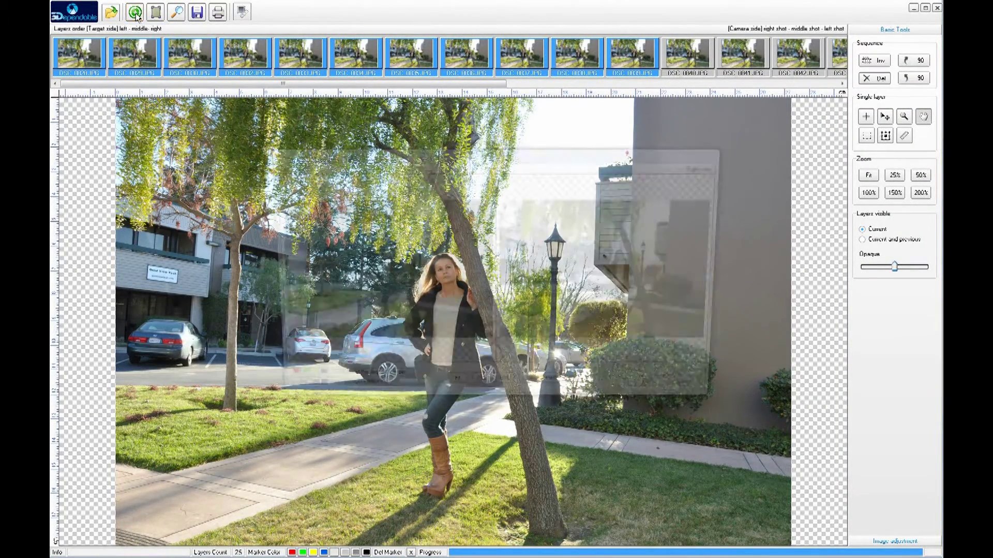
In the maximized Focus window, mark the same face point in both views and apply
{"action": "double_click", "coordinate": [600, 158]}
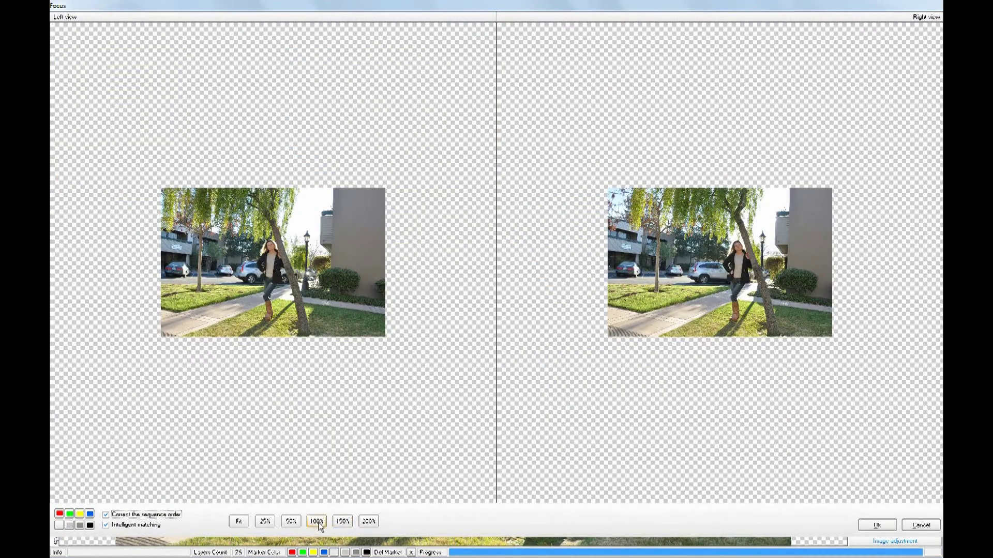
{"action": "left_click", "coordinate": [239, 522]}
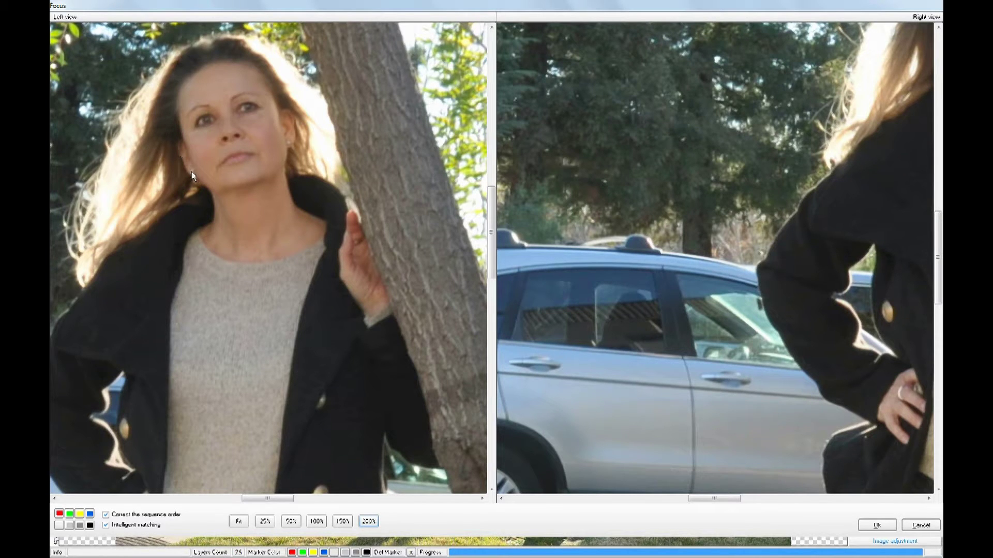
{"action": "left_click", "coordinate": [191, 171]}
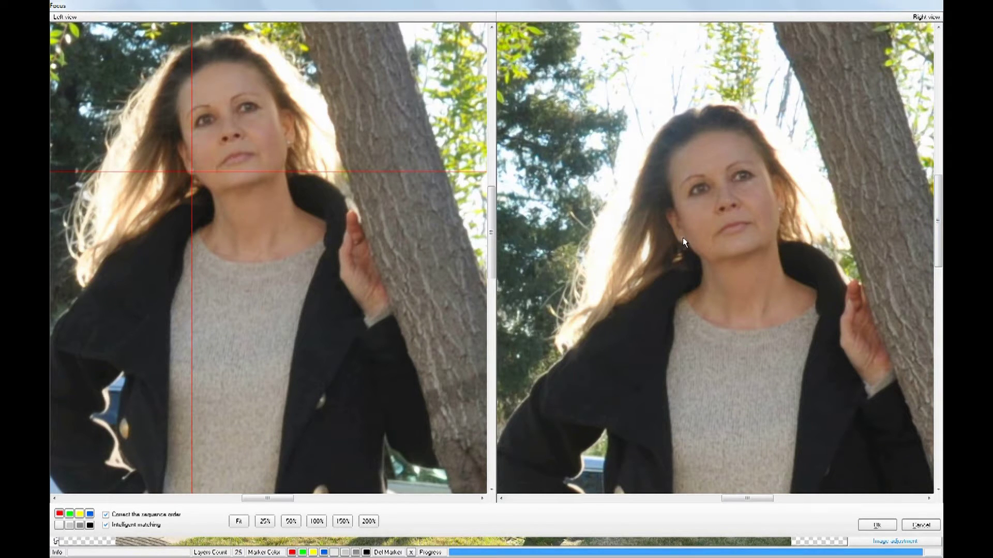
{"action": "left_click", "coordinate": [683, 238]}
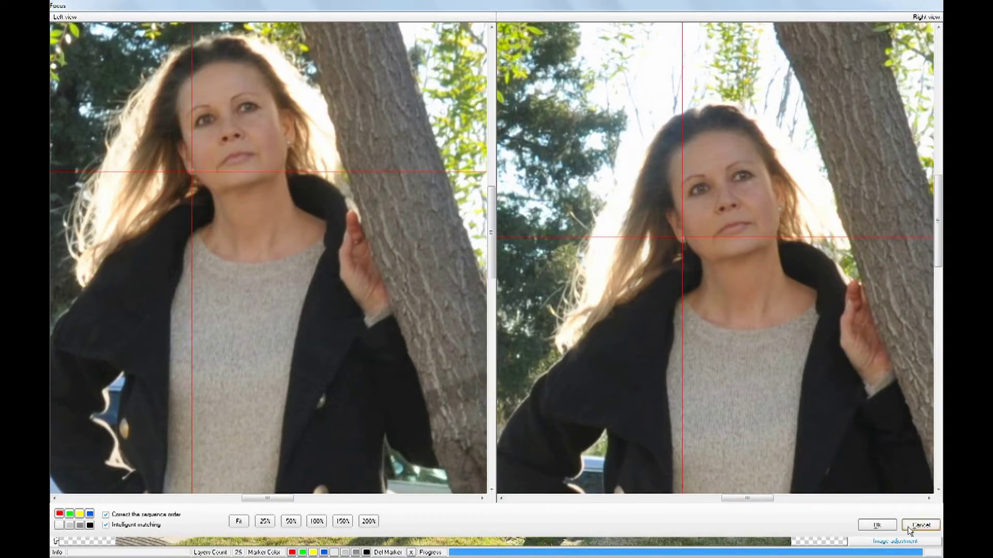
{"action": "left_click", "coordinate": [877, 525]}
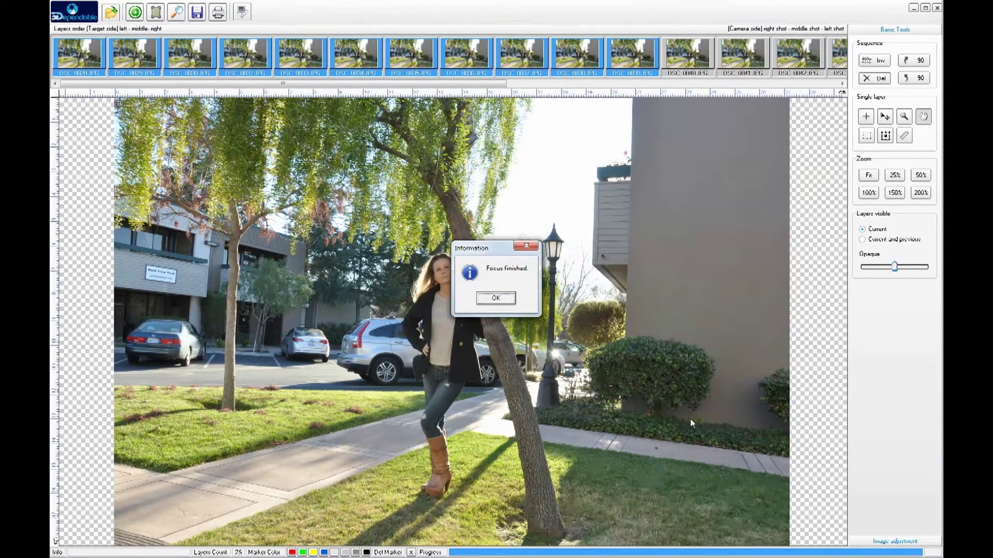
{"action": "left_click", "coordinate": [496, 298]}
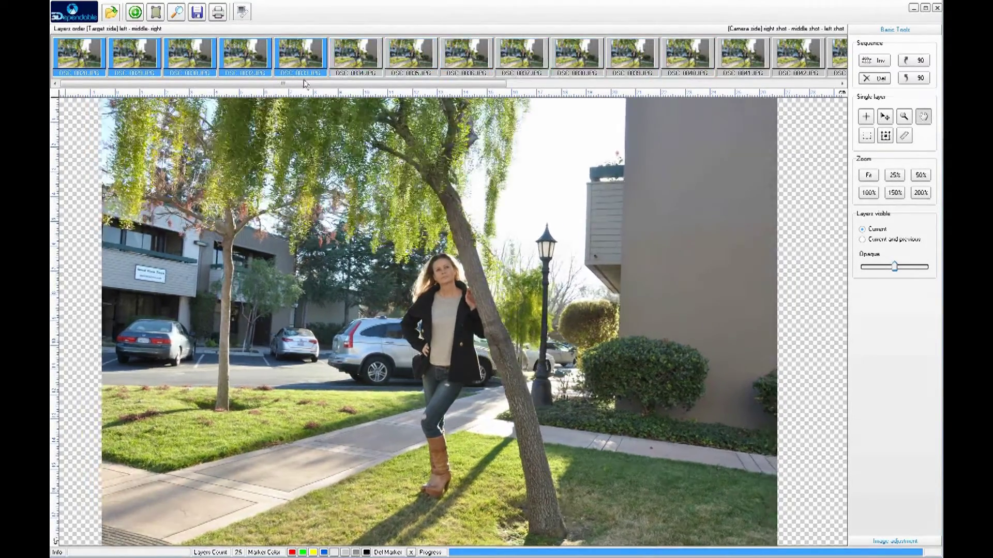
Preview the aligned sequence at the slowest speed with increased focus depth
{"action": "left_click", "coordinate": [176, 11]}
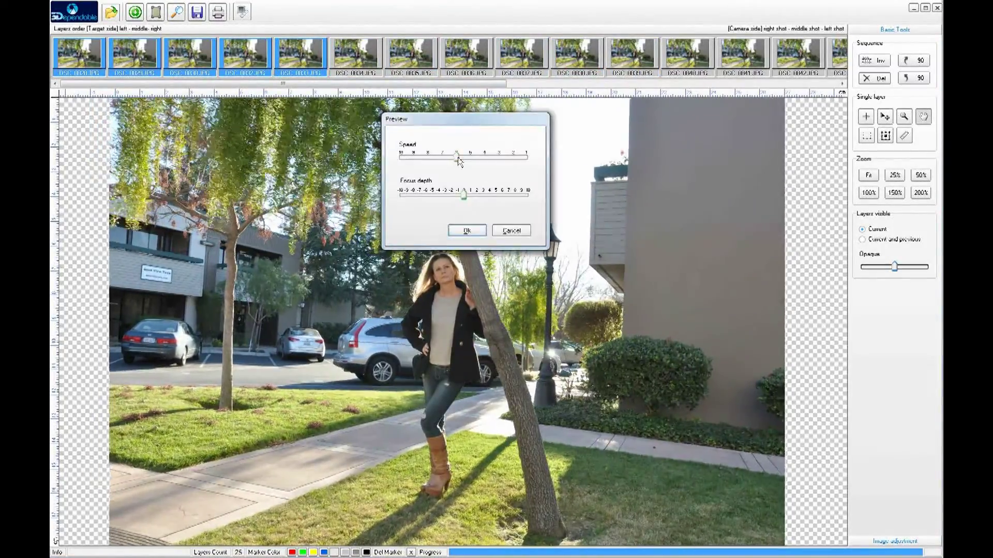
{"action": "left_click_drag", "start_coordinate": [457, 158], "coordinate": [400, 157]}
{"action": "left_click_drag", "start_coordinate": [454, 126], "coordinate": [654, 86]}
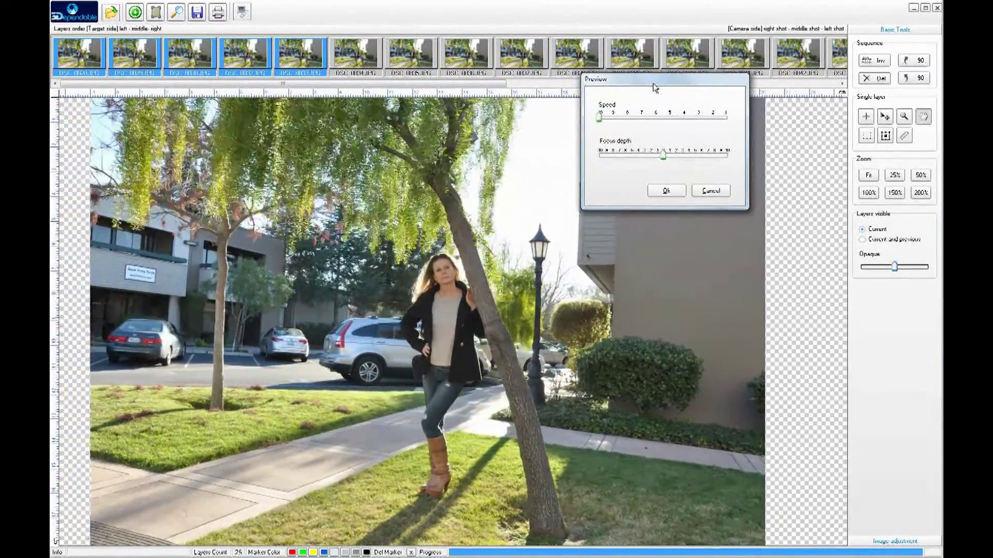
{"action": "left_click_drag", "start_coordinate": [662, 158], "coordinate": [714, 169]}
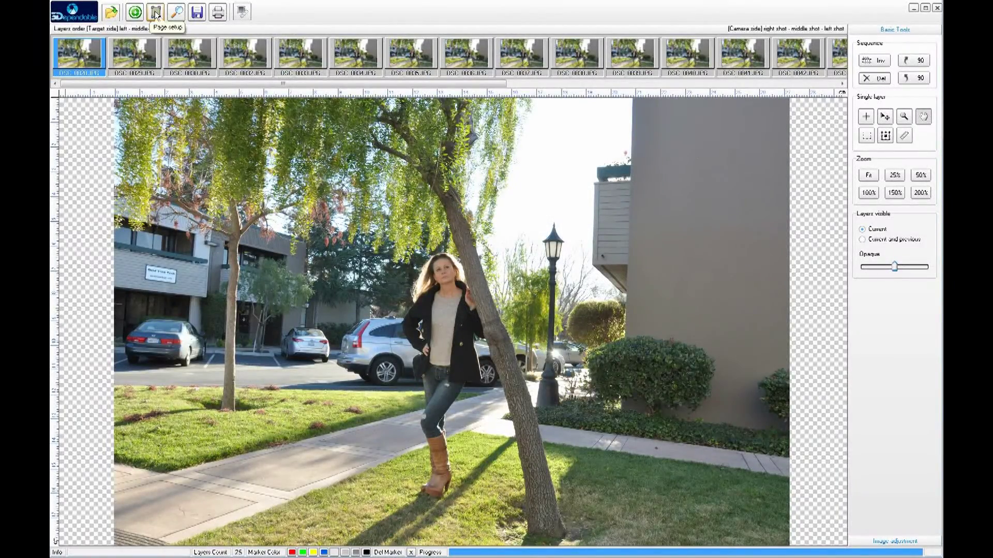
Confirm the output page size and draw a crop rectangle over the woman and tree
{"action": "left_click", "coordinate": [156, 15]}
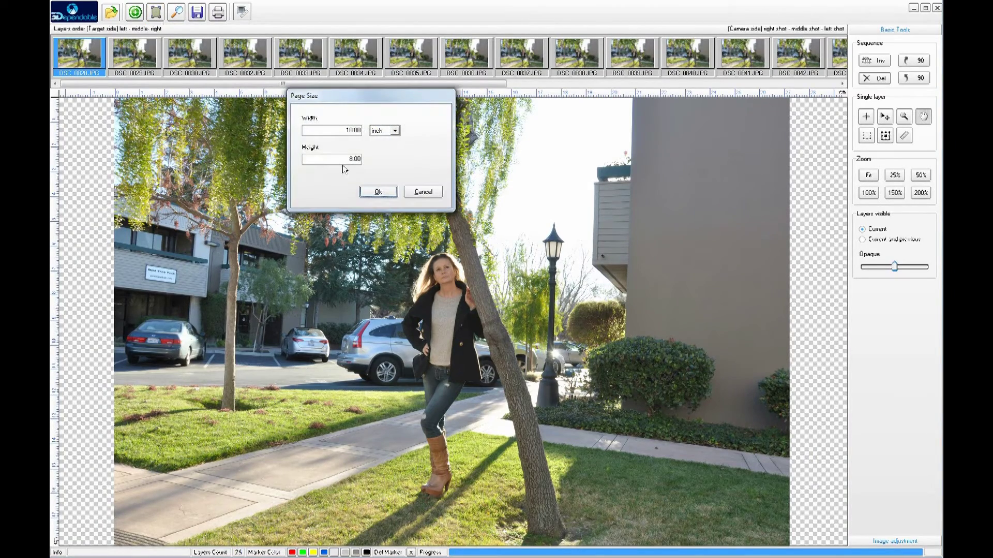
{"action": "left_click", "coordinate": [378, 192]}
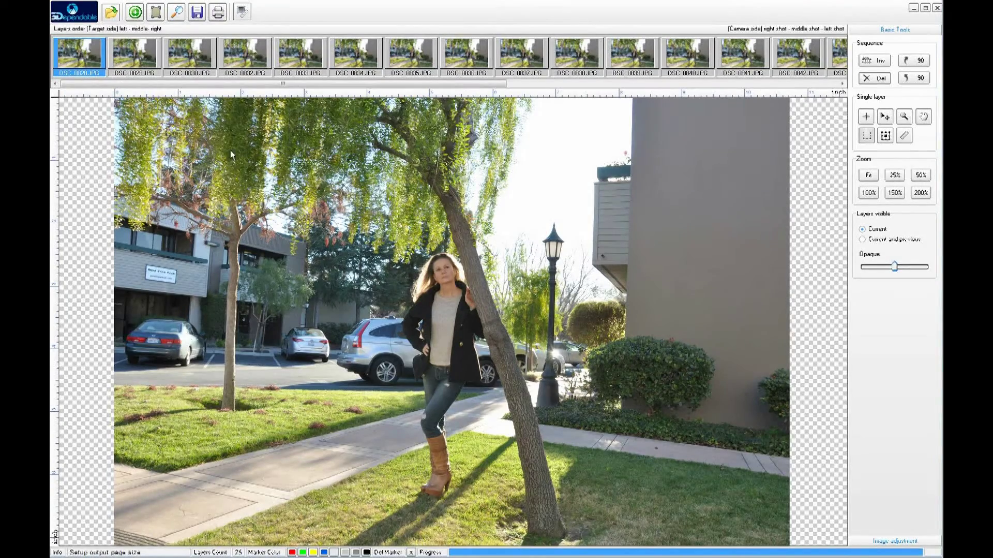
{"action": "left_click_drag", "start_coordinate": [199, 135], "coordinate": [681, 482]}
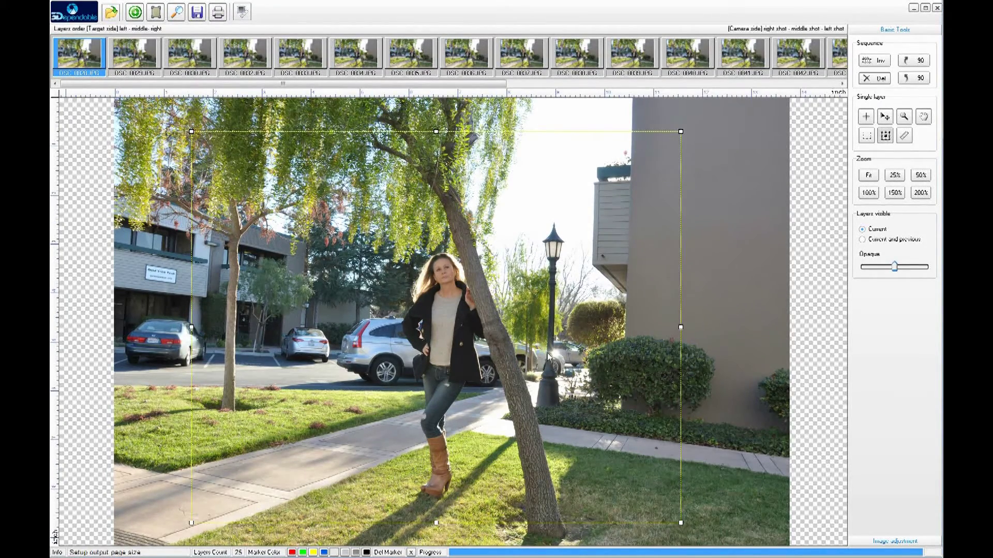
{"action": "left_click_drag", "start_coordinate": [586, 355], "coordinate": [626, 371]}
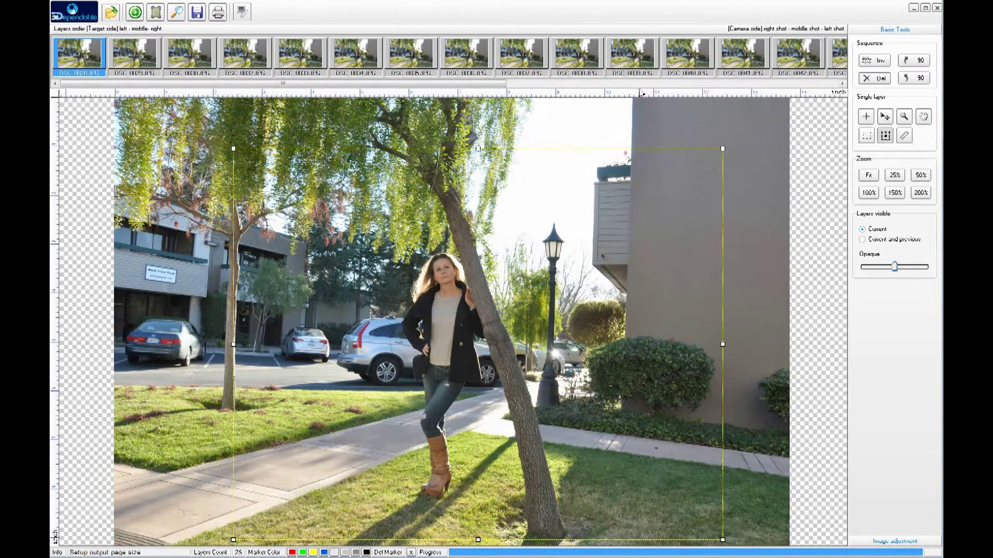
Adjust the crop corners so the frame fits both the first and last photos
{"action": "left_click_drag", "start_coordinate": [488, 84], "coordinate": [825, 60]}
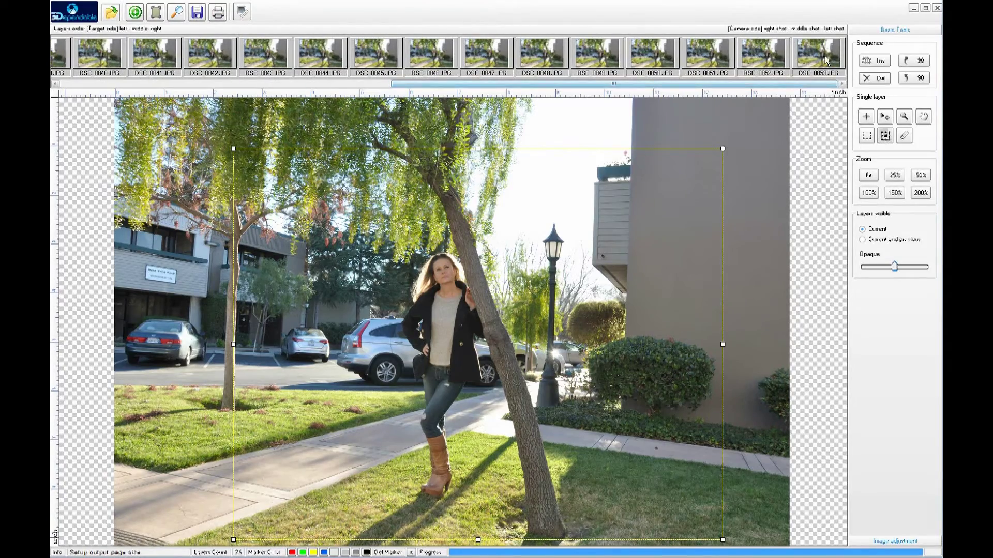
{"action": "left_click", "coordinate": [826, 60]}
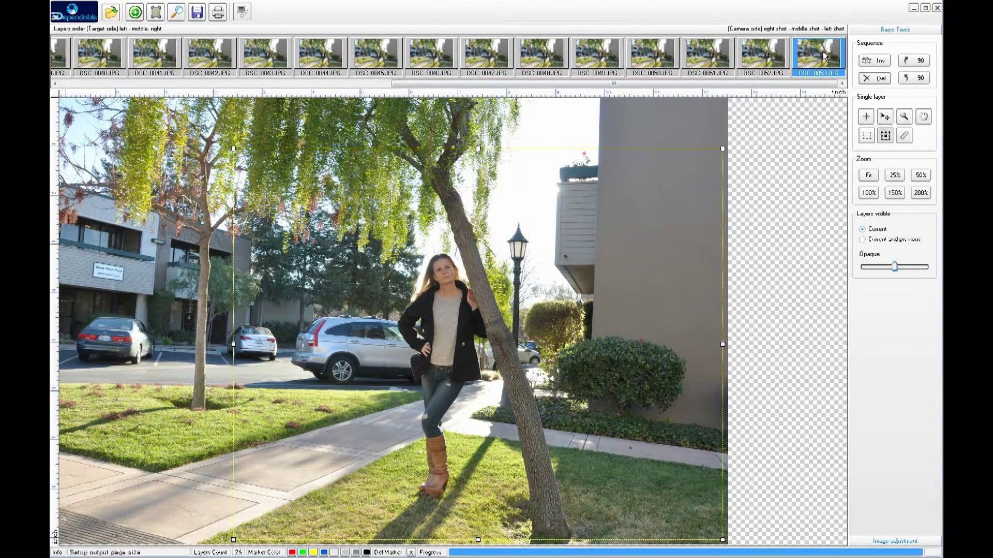
{"action": "left_click_drag", "start_coordinate": [688, 236], "coordinate": [629, 238]}
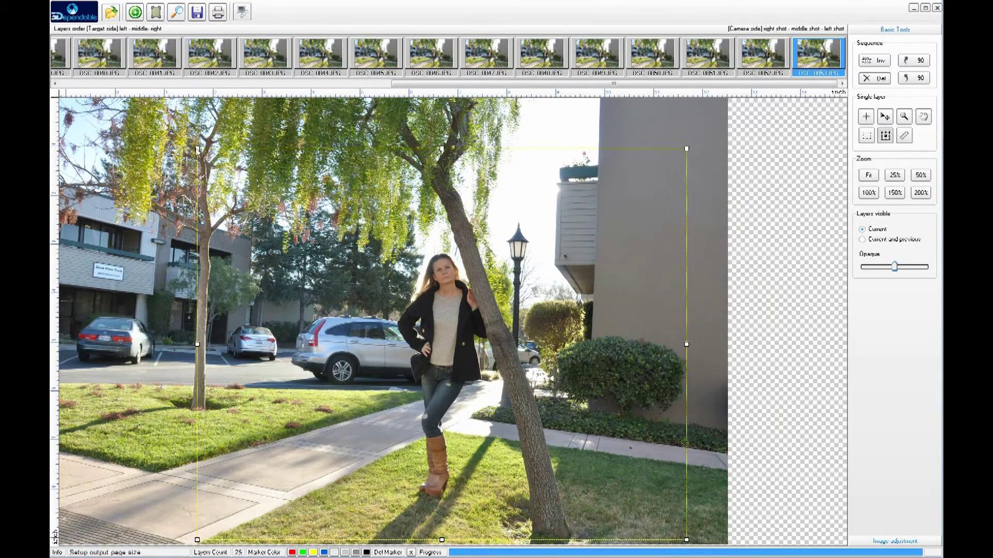
{"action": "left_click_drag", "start_coordinate": [197, 149], "coordinate": [261, 201]}
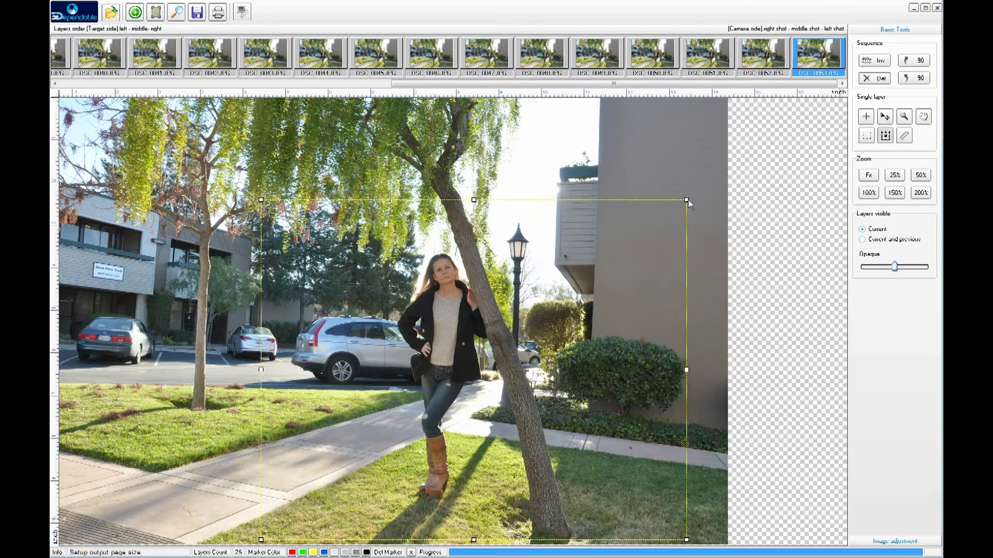
{"action": "left_click_drag", "start_coordinate": [686, 200], "coordinate": [658, 219]}
{"action": "left_click_drag", "start_coordinate": [592, 265], "coordinate": [594, 263]}
{"action": "left_click_drag", "start_coordinate": [794, 84], "coordinate": [458, 84]}
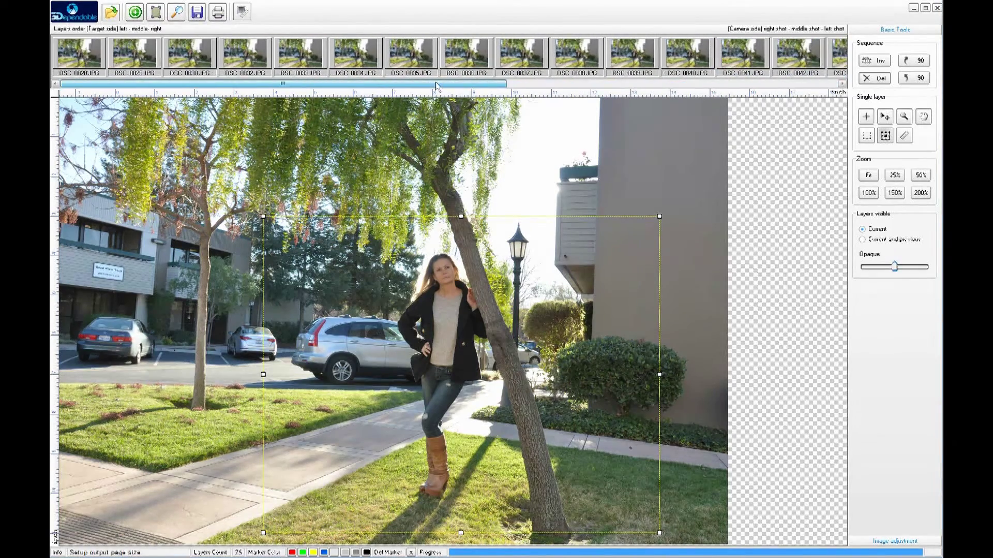
{"action": "left_click", "coordinate": [85, 54]}
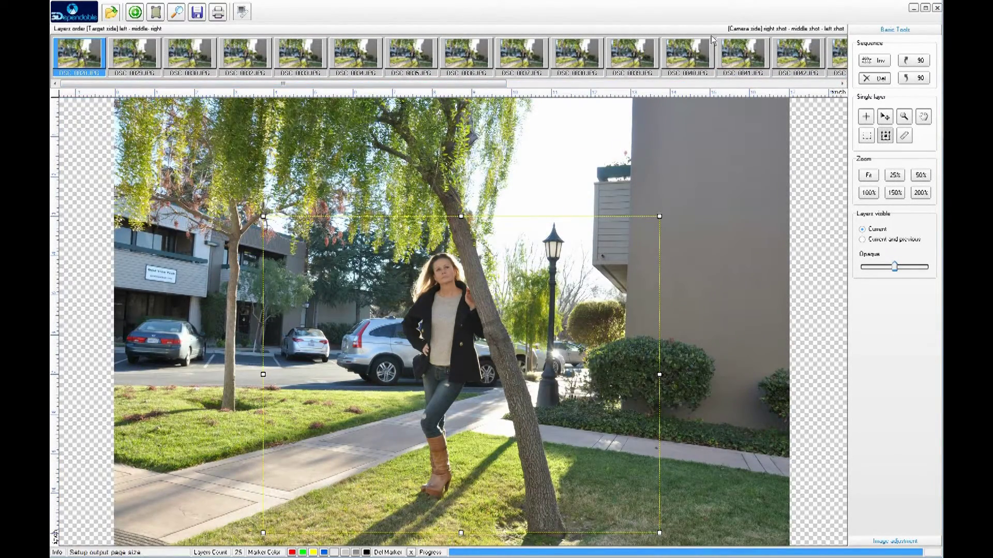
{"action": "left_click_drag", "start_coordinate": [465, 84], "coordinate": [797, 83]}
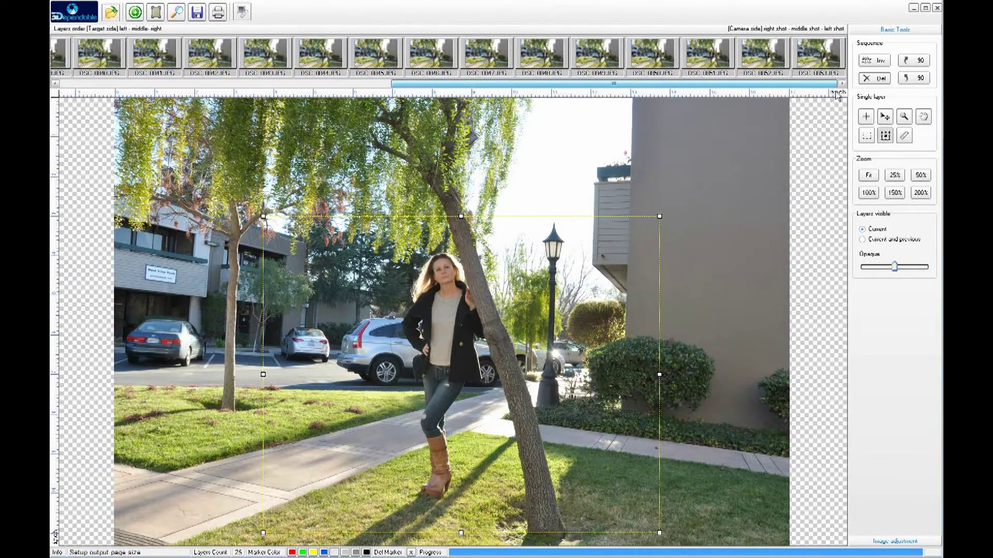
{"action": "left_click", "coordinate": [836, 60]}
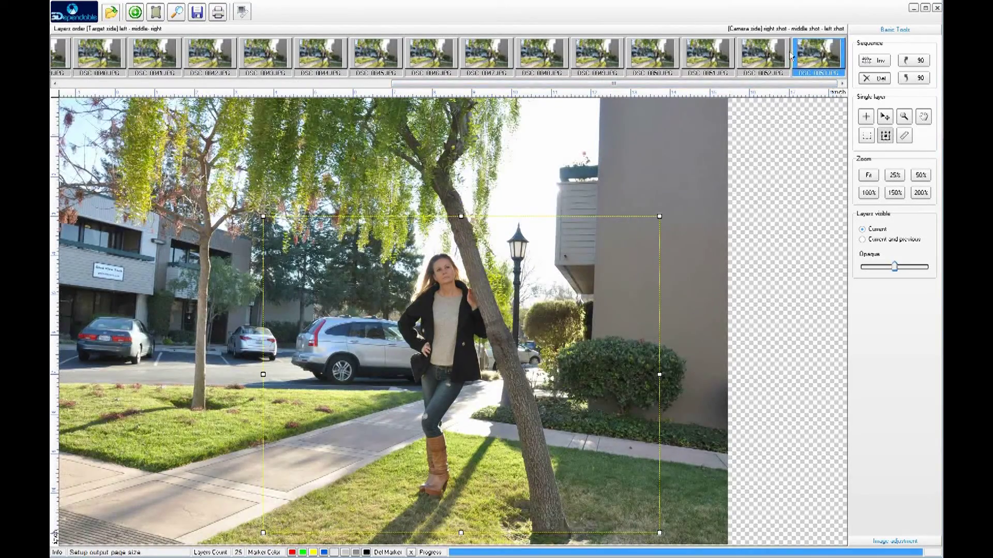
{"action": "left_click", "coordinate": [85, 16]}
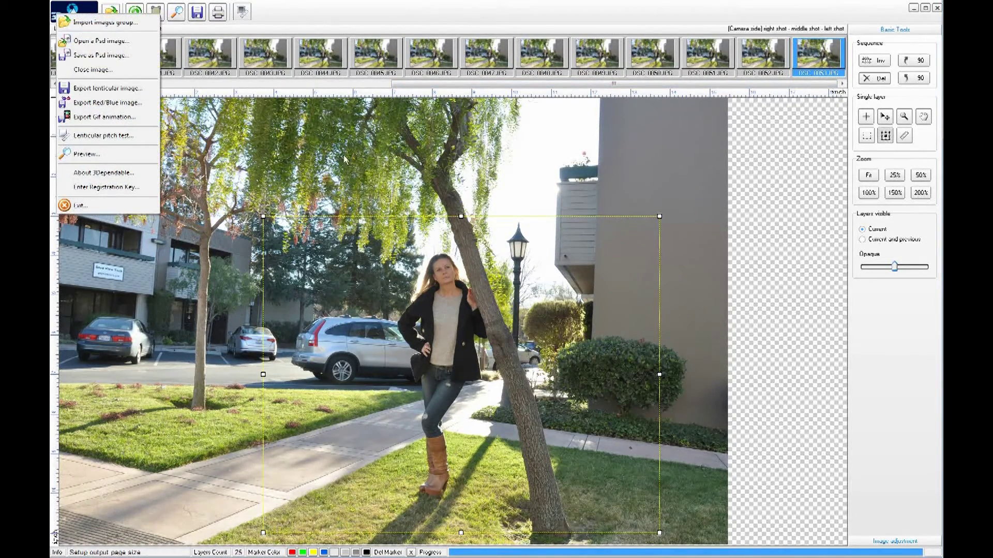
Export the red/blue anaglyph as anaglyph.jpg, then select the last five layers
{"action": "left_click", "coordinate": [109, 102]}
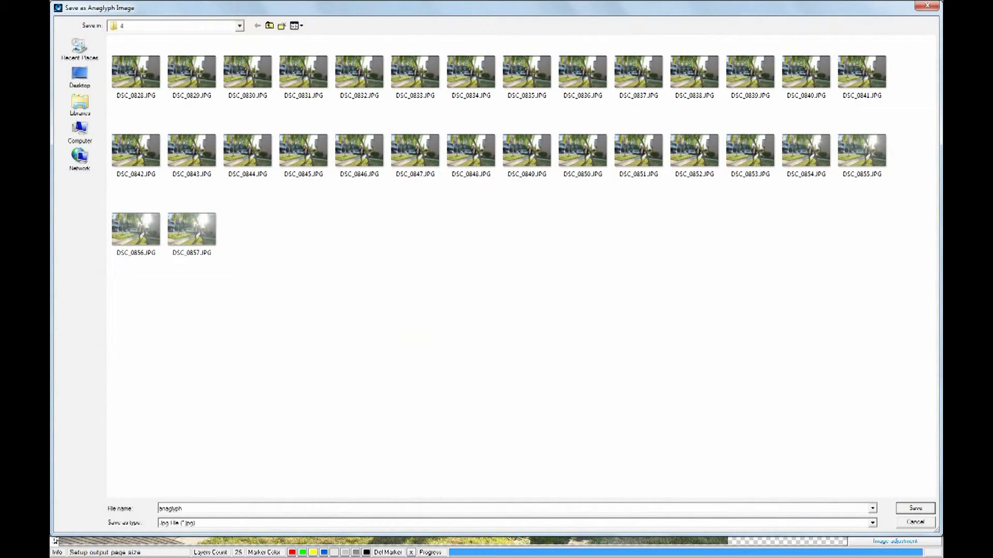
{"action": "left_click", "coordinate": [912, 510]}
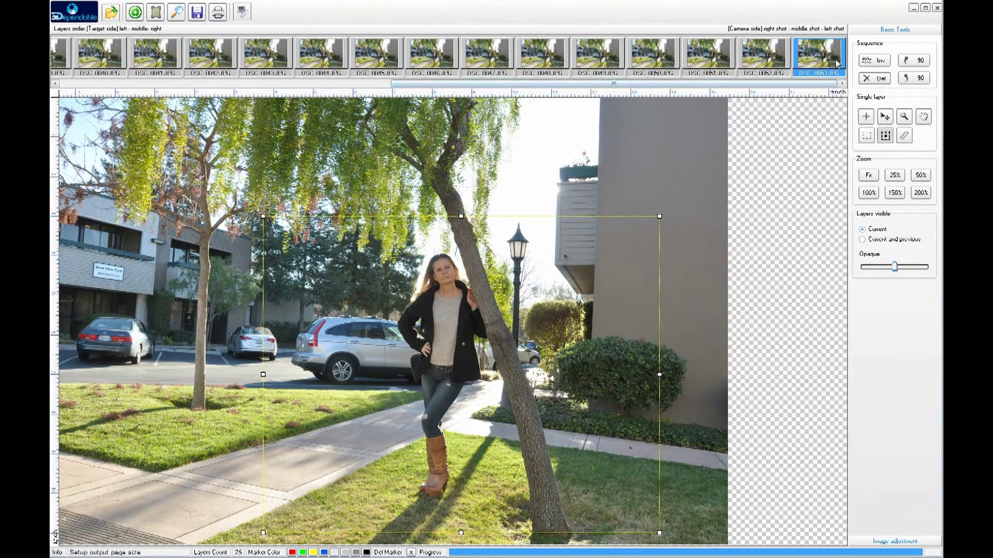
{"action": "key", "text": "shift+Left"}
{"action": "key", "text": "shift+Left"}
{"action": "key", "text": "shift+Left"}
{"action": "key", "text": "shift+Left"}
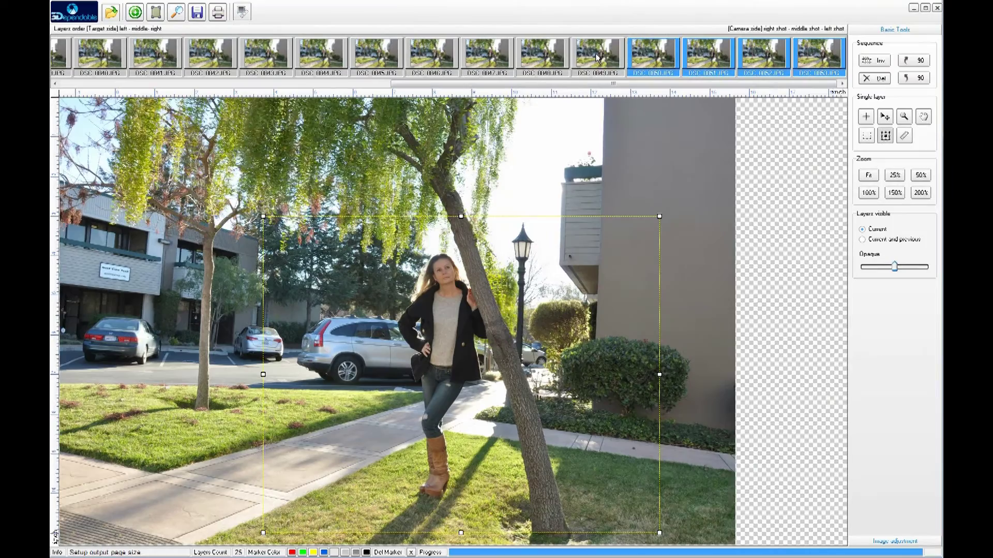
Delete the last five and first five layers, trimming the sequence to 15
{"action": "left_click", "coordinate": [874, 79]}
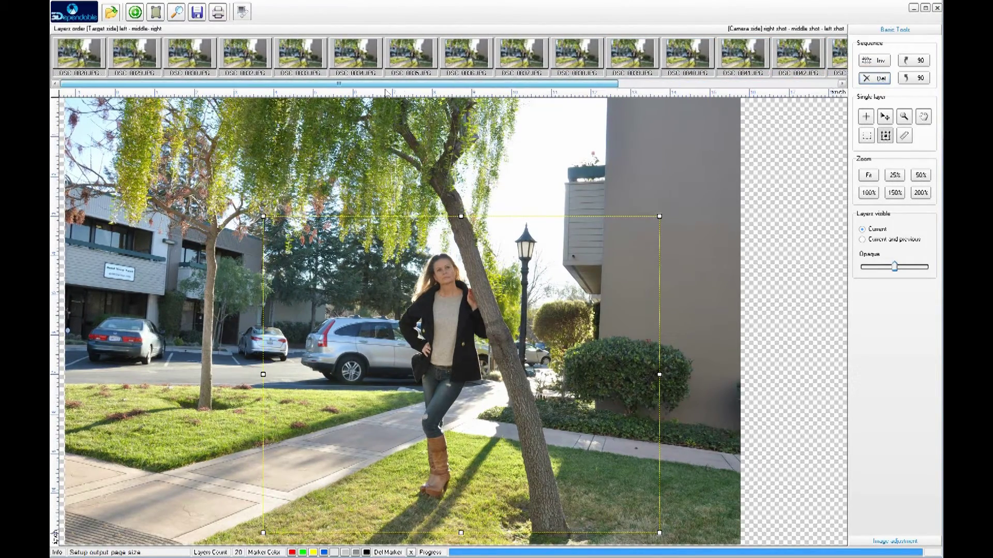
{"action": "left_click", "coordinate": [74, 61]}
{"action": "key", "text": "shift+Right"}
{"action": "key", "text": "shift+Right"}
{"action": "key", "text": "shift+Right"}
{"action": "key", "text": "shift+Right"}
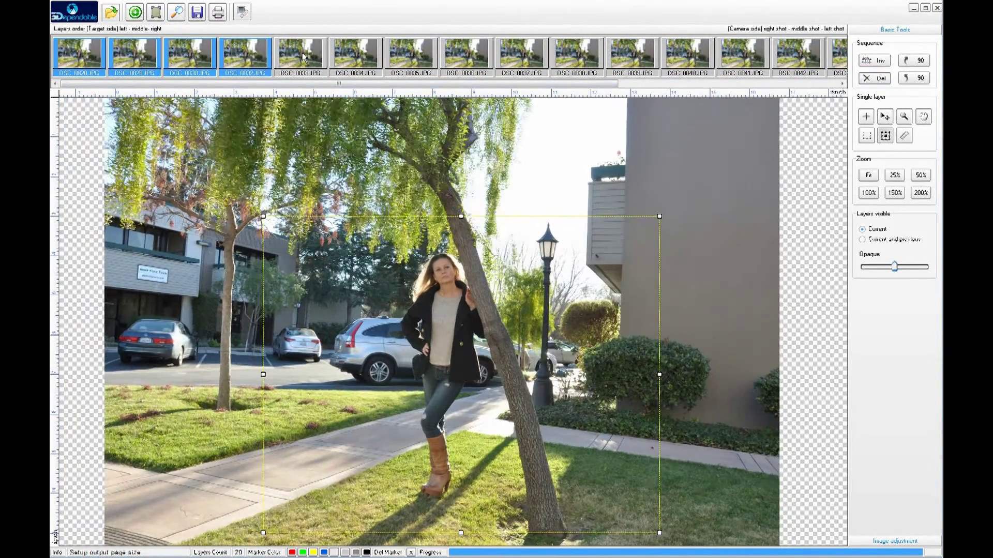
{"action": "left_click", "coordinate": [875, 78]}
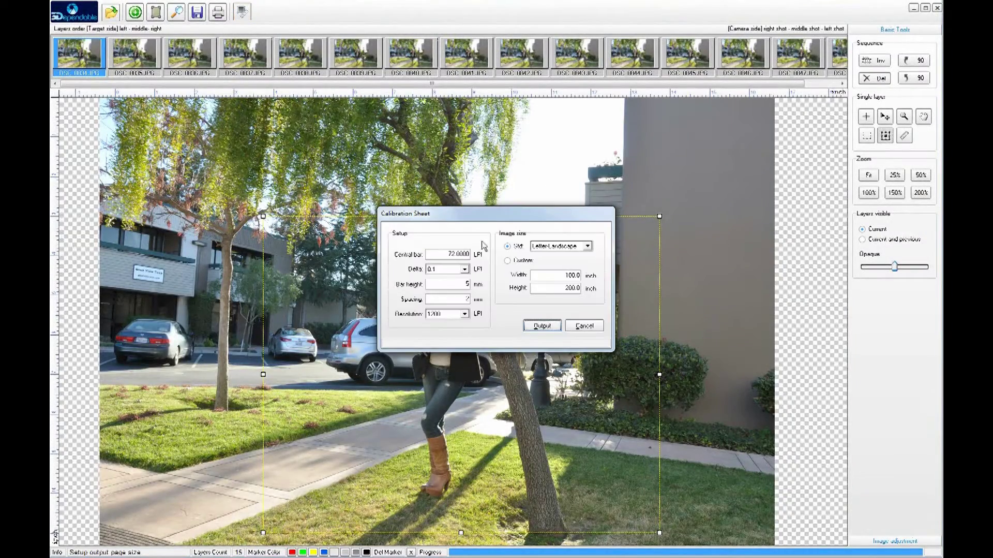
Generate a lenticular pitch test sheet with central bar 42 LPI at 1440 resolution
{"action": "double_click", "coordinate": [443, 261]}
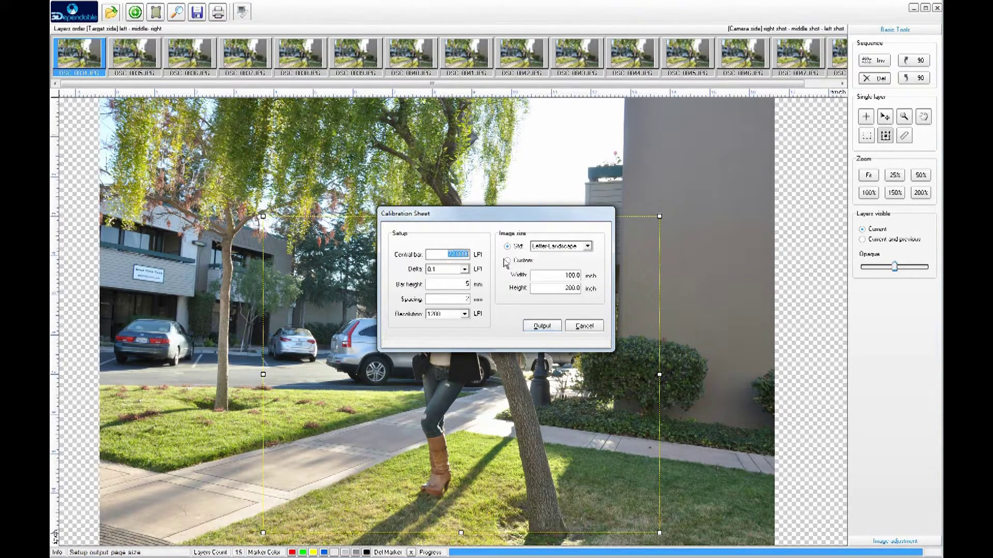
{"action": "type", "text": "4"}
{"action": "left_click", "coordinate": [465, 315]}
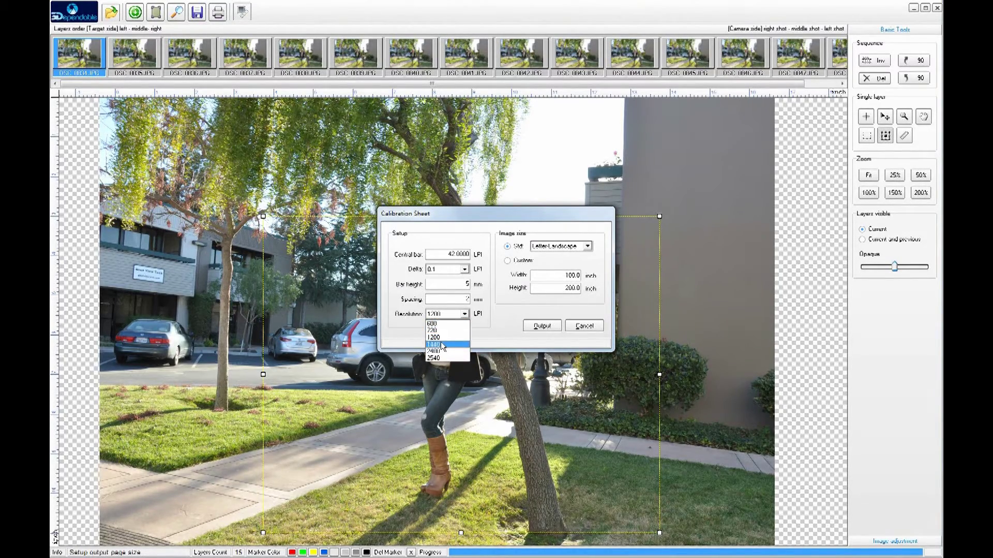
{"action": "left_click", "coordinate": [442, 344]}
{"action": "left_click", "coordinate": [543, 327]}
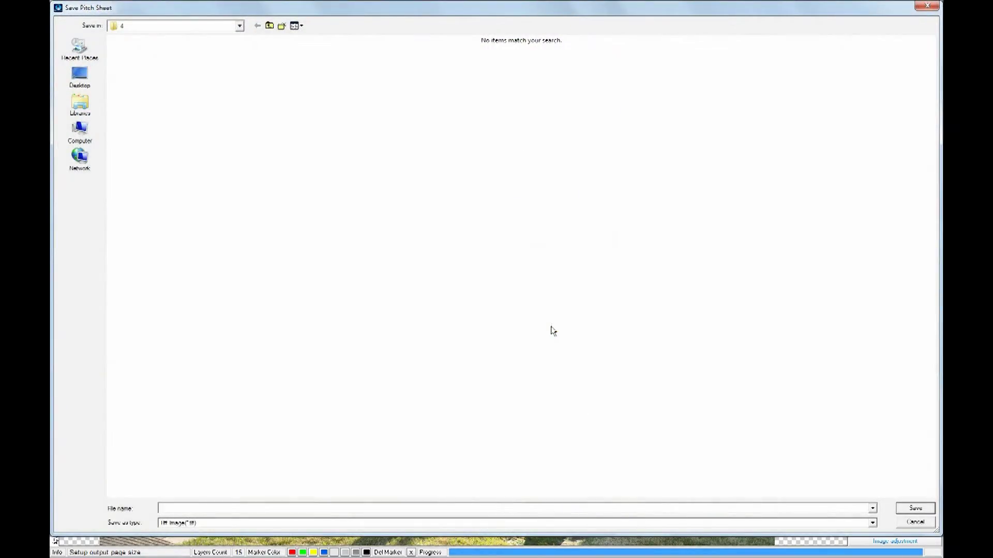
Save the 42 LPI pitch sheet and load 42.tif into Enhanced 3D Print
{"action": "key", "text": "Return"}
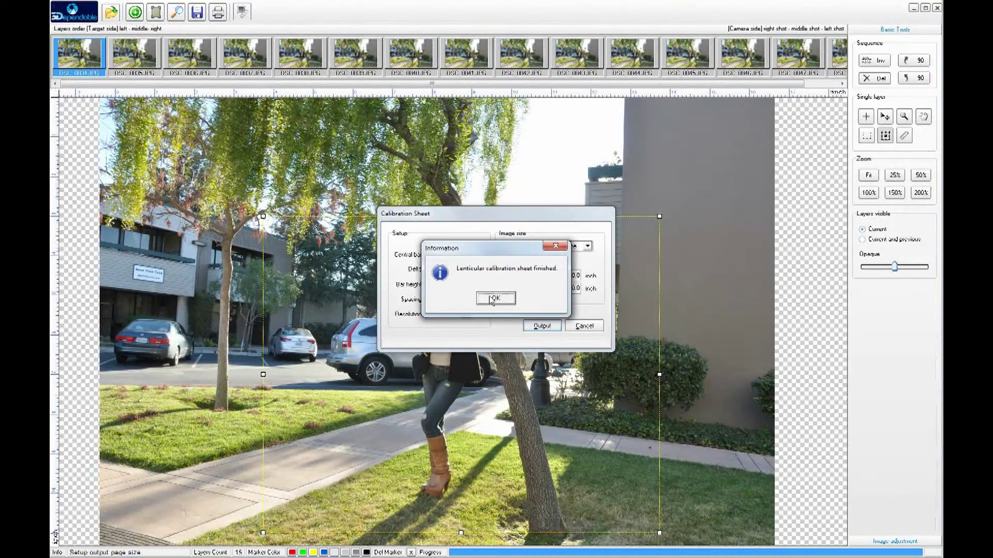
{"action": "left_click", "coordinate": [494, 296]}
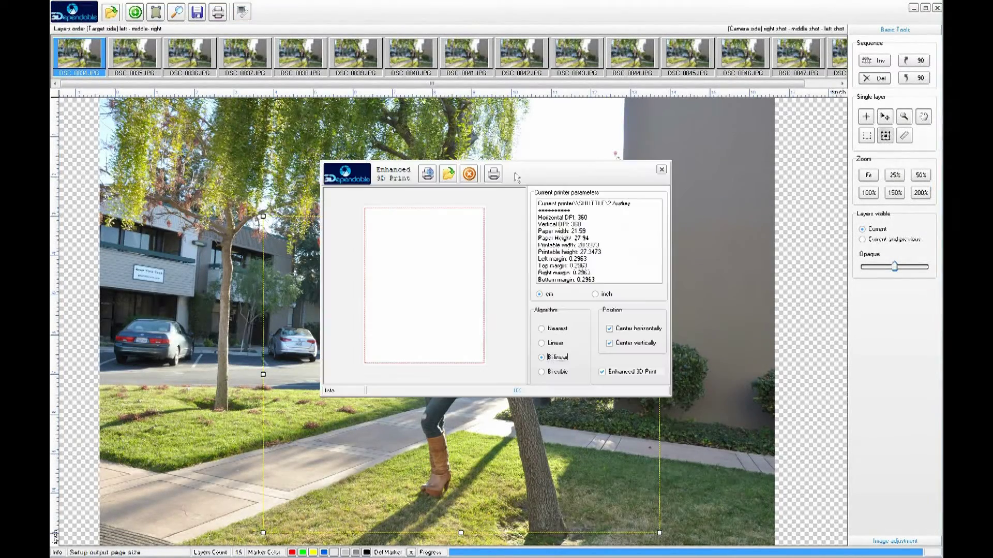
{"action": "left_click", "coordinate": [449, 174]}
{"action": "double_click", "coordinate": [336, 186]}
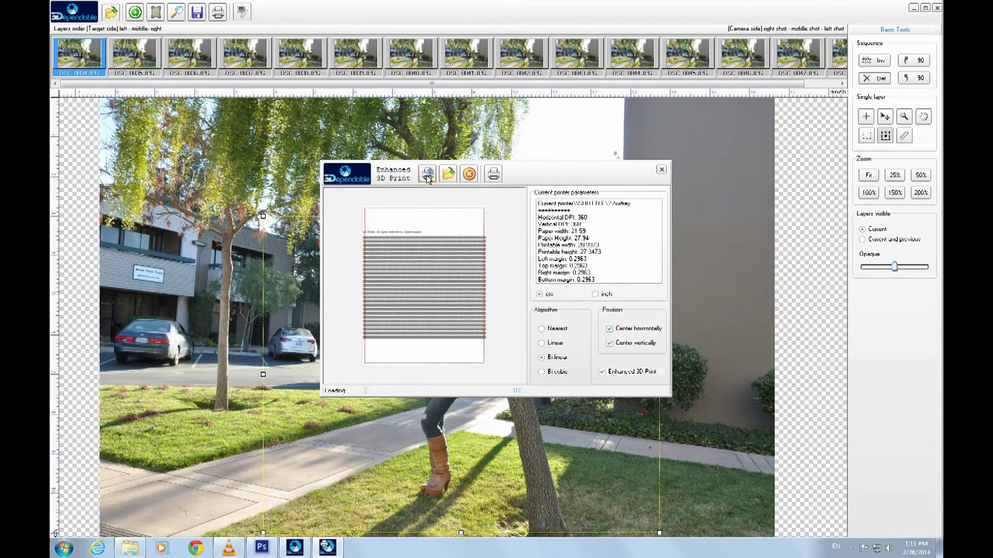
Print the 42.tif sheet at Best Photo quality on Photo Paper Glossy in landscape
{"action": "left_click", "coordinate": [569, 164]}
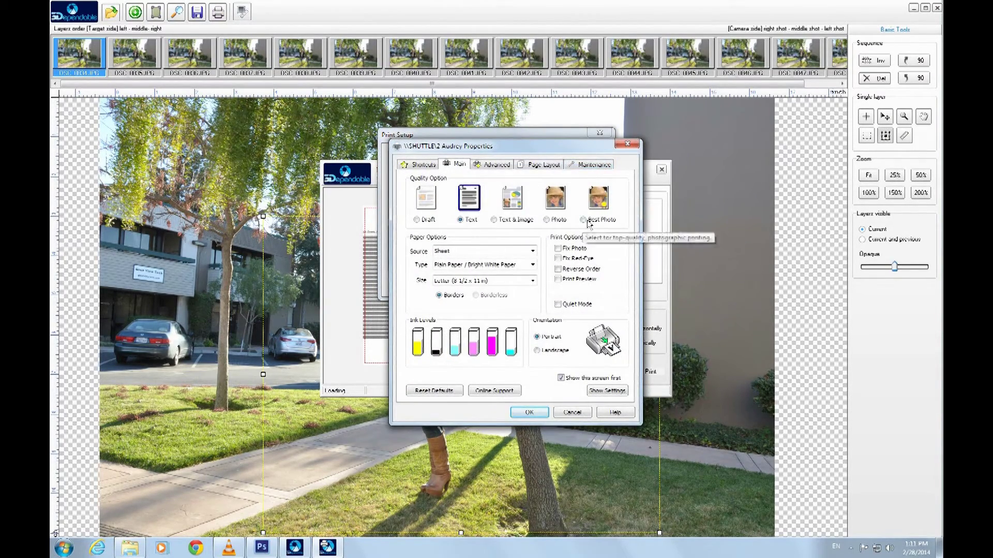
{"action": "left_click", "coordinate": [583, 220]}
{"action": "left_click", "coordinate": [459, 266]}
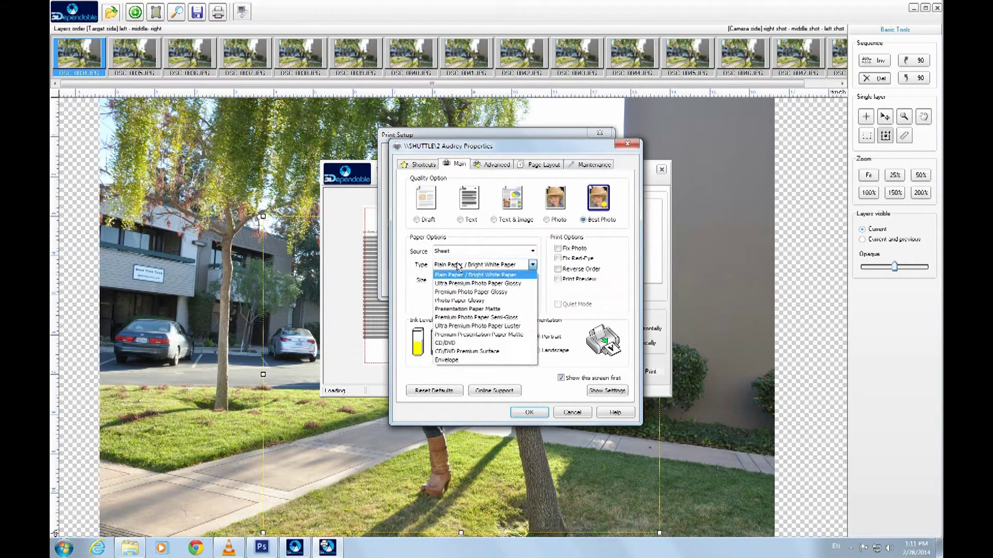
{"action": "left_click", "coordinate": [465, 301]}
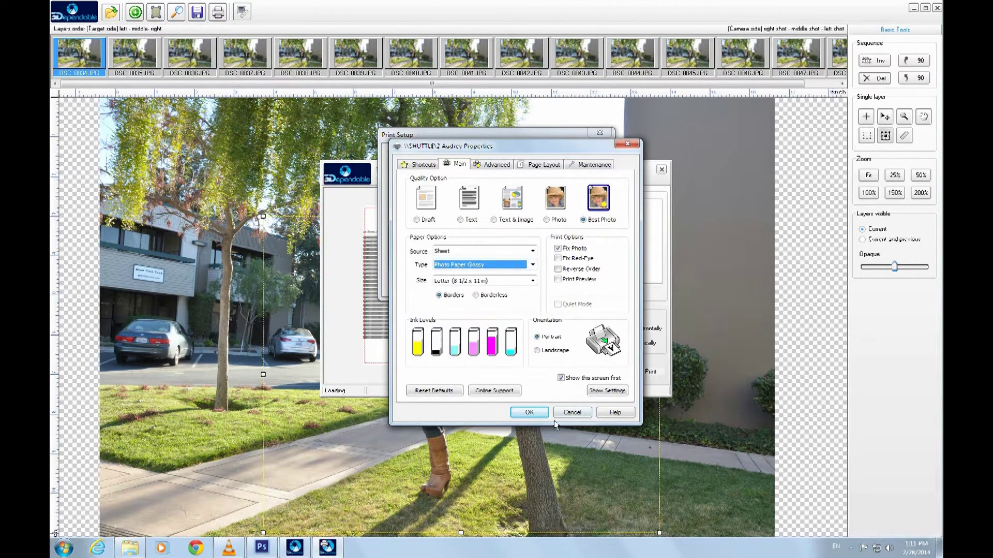
{"action": "left_click", "coordinate": [549, 352]}
{"action": "left_click", "coordinate": [530, 412]}
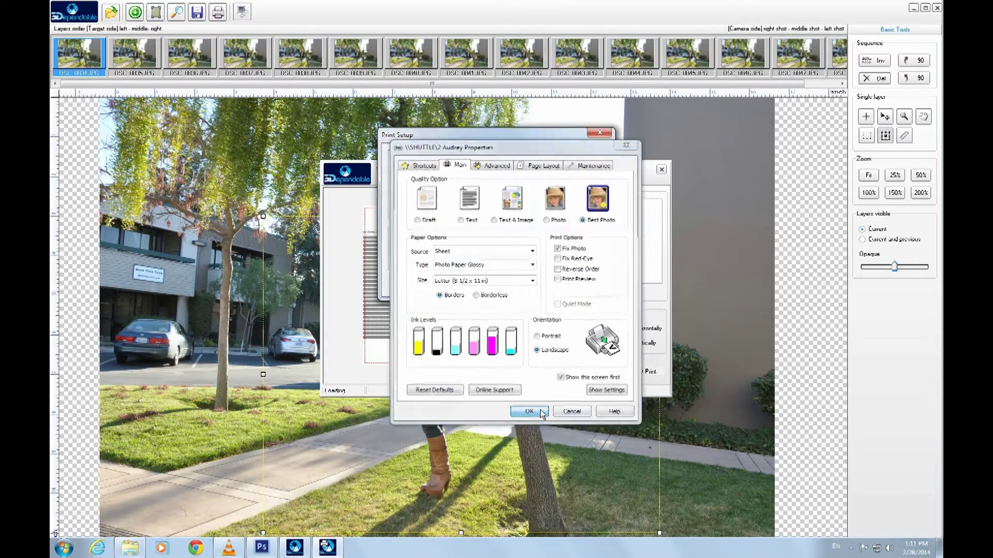
{"action": "left_click", "coordinate": [549, 286]}
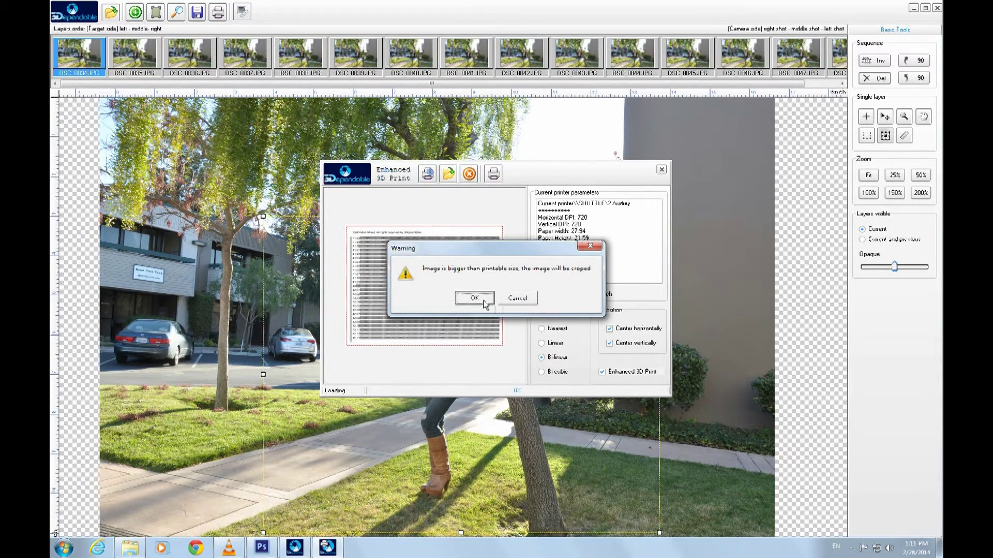
{"action": "left_click", "coordinate": [473, 299]}
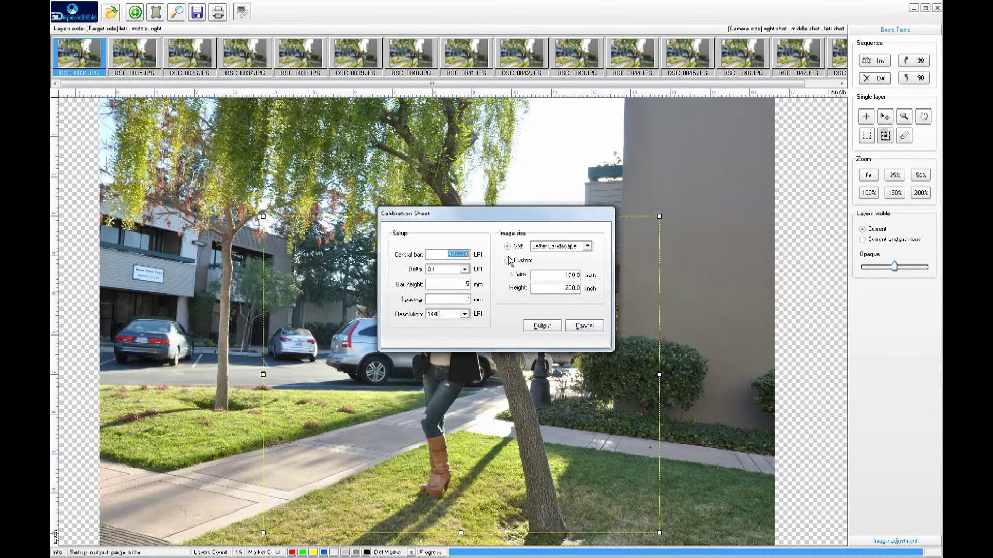
Output a calibration sheet centred on 41.10 LPI with 0.01 pitch steps as 41.1.tif
{"action": "type", "text": "41.10"}
{"action": "left_click", "coordinate": [465, 268]}
{"action": "left_click", "coordinate": [449, 283]}
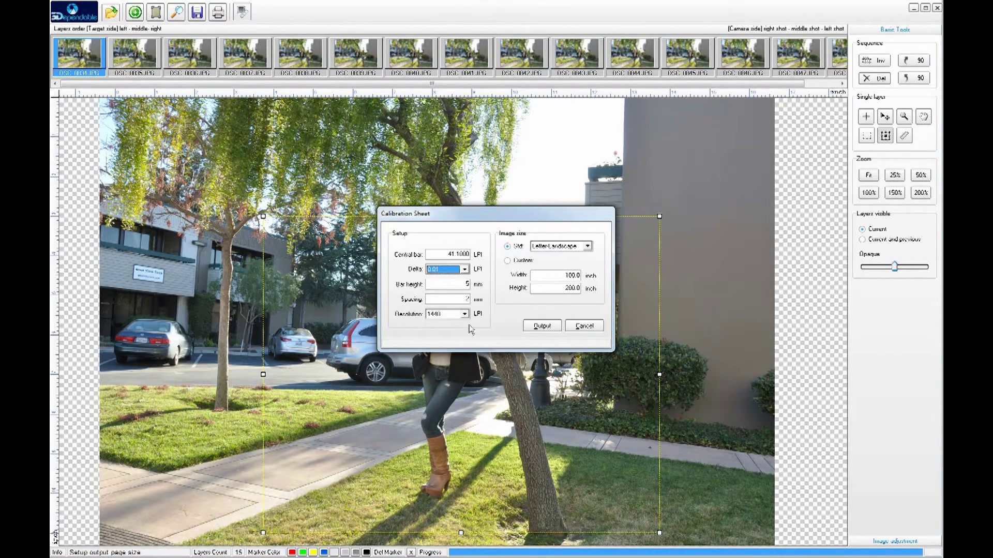
{"action": "left_click", "coordinate": [542, 326]}
{"action": "type", "text": "4"}
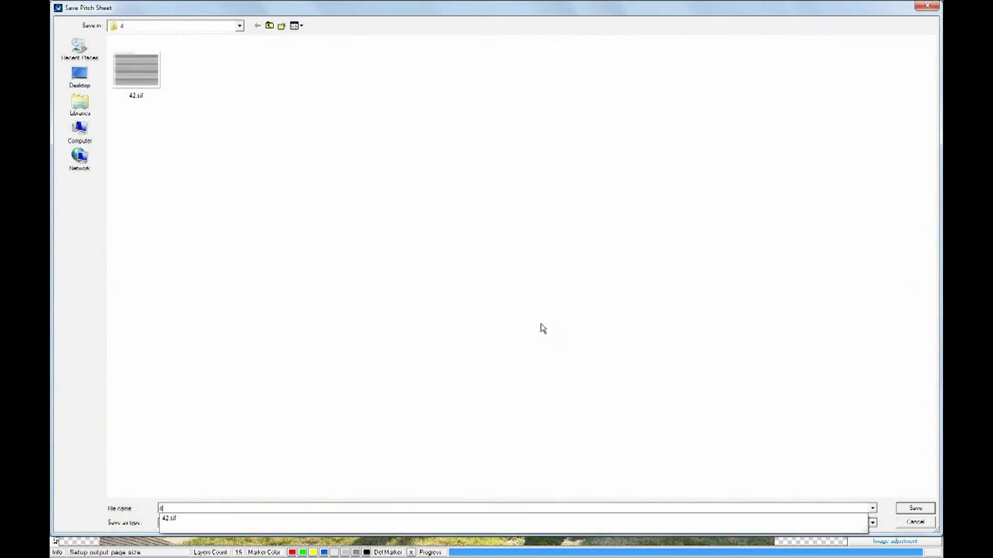
{"action": "type", "text": "1.1"}
{"action": "key", "text": "Return"}
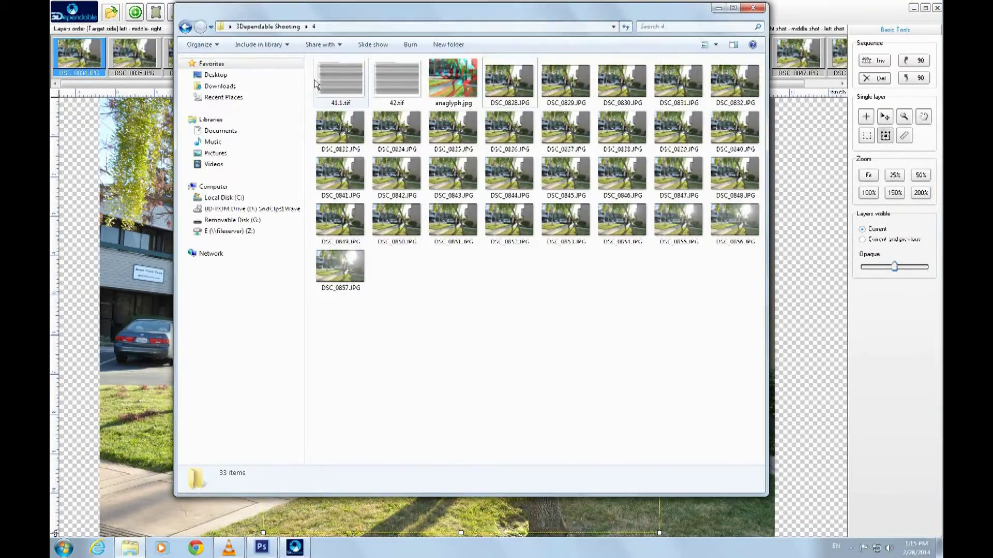
Open the 41.1.tif calibration sheet in Adobe Photoshop CS6 from Explorer
{"action": "right_click", "coordinate": [336, 78]}
{"action": "mouse_move", "coordinate": [374, 239]}
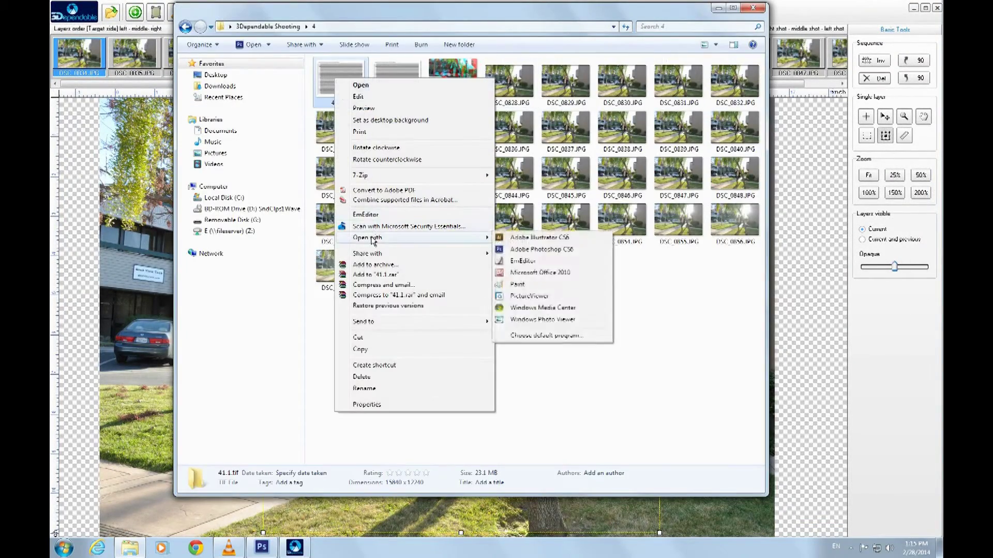
{"action": "left_click", "coordinate": [527, 250]}
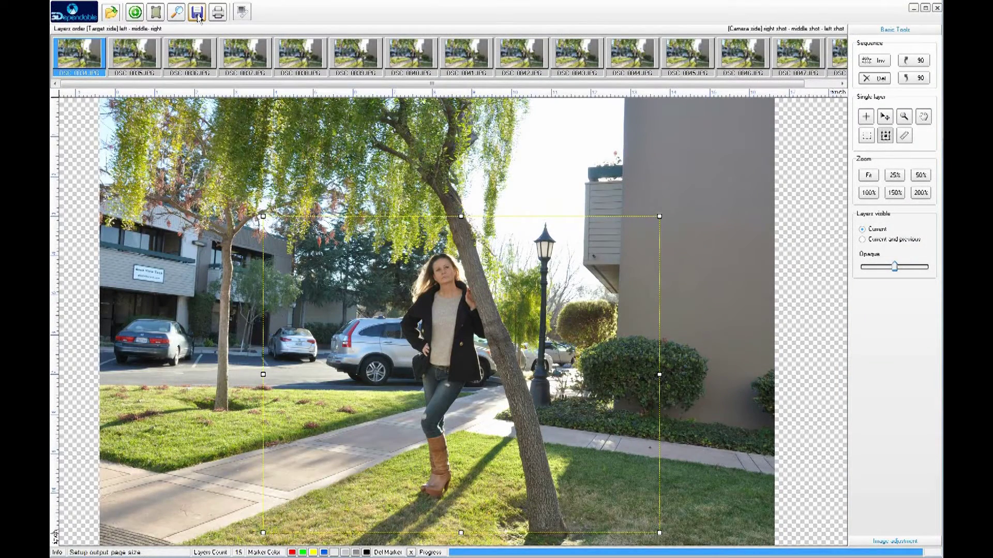
{"action": "left_click", "coordinate": [197, 13]}
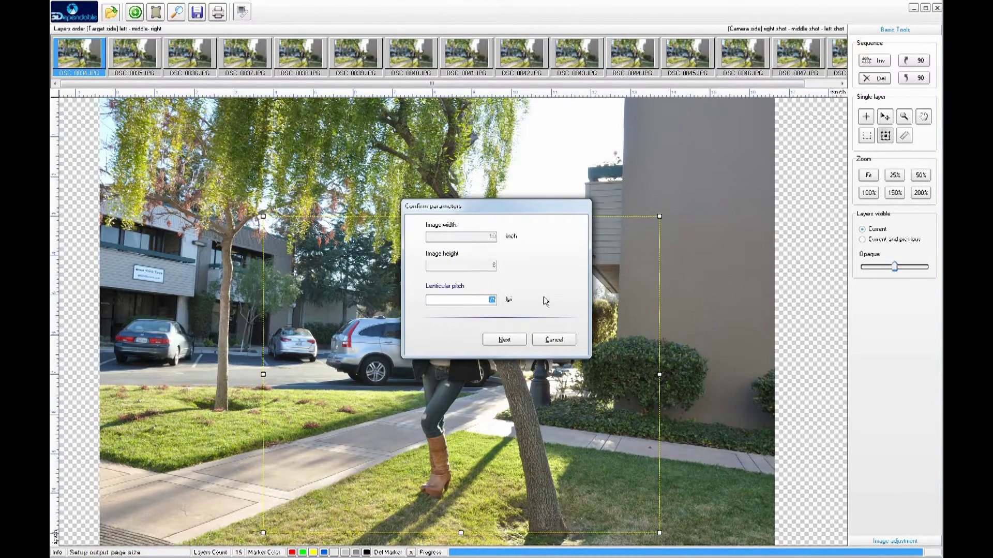
Interlace the sequence at 41.10 lenticular pitch without logos and save it as interlaced.tif
{"action": "type", "text": "0"}
{"action": "left_click", "coordinate": [504, 339]}
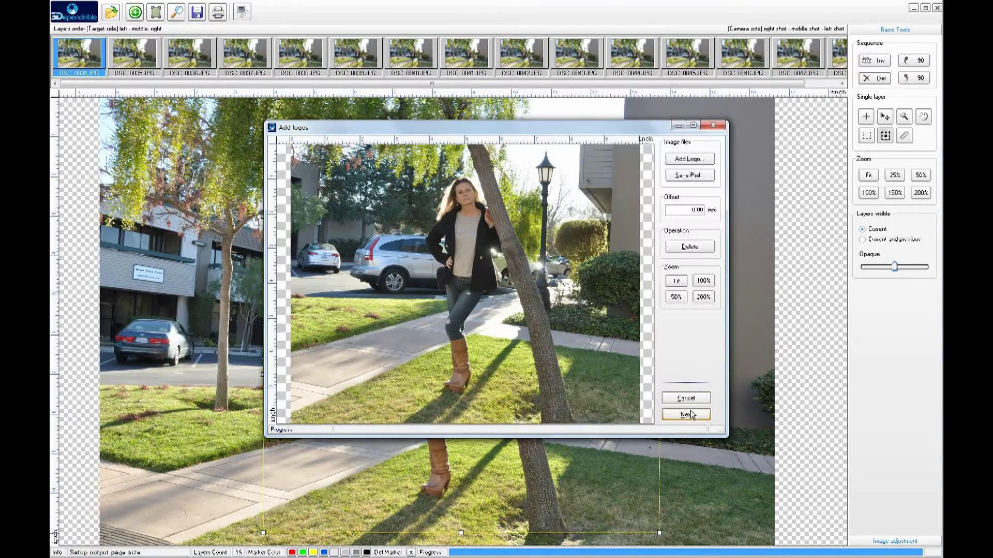
{"action": "left_click", "coordinate": [686, 415]}
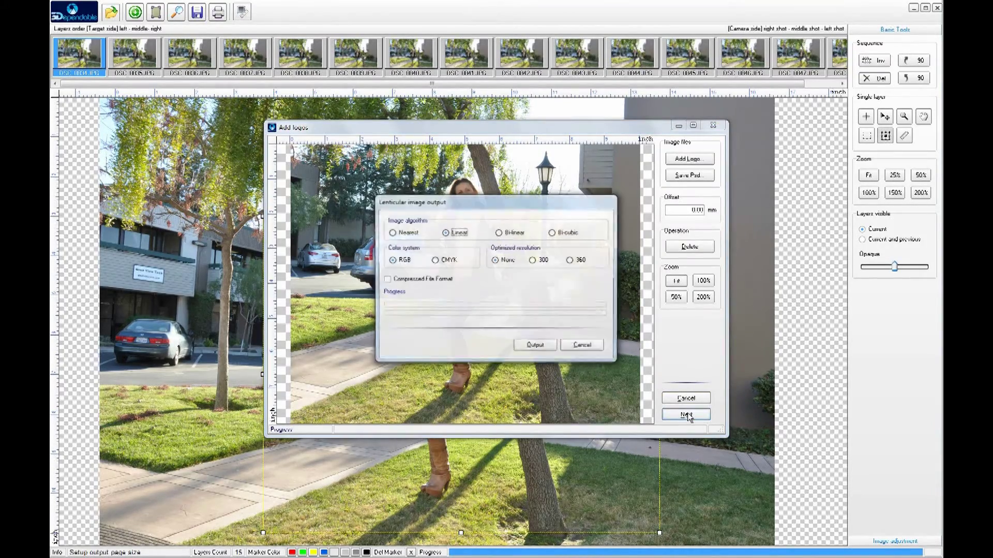
{"action": "left_click", "coordinate": [541, 348]}
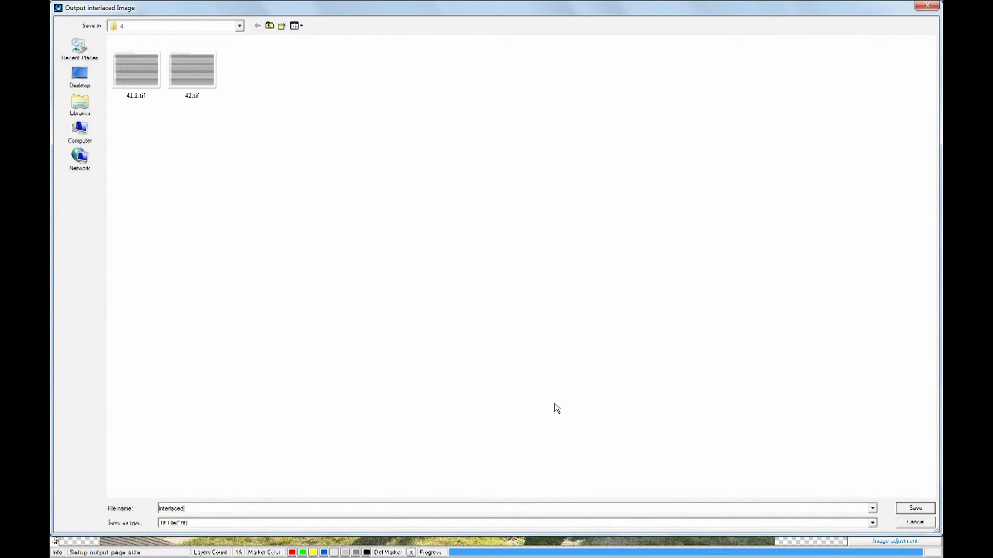
{"action": "left_click", "coordinate": [923, 508]}
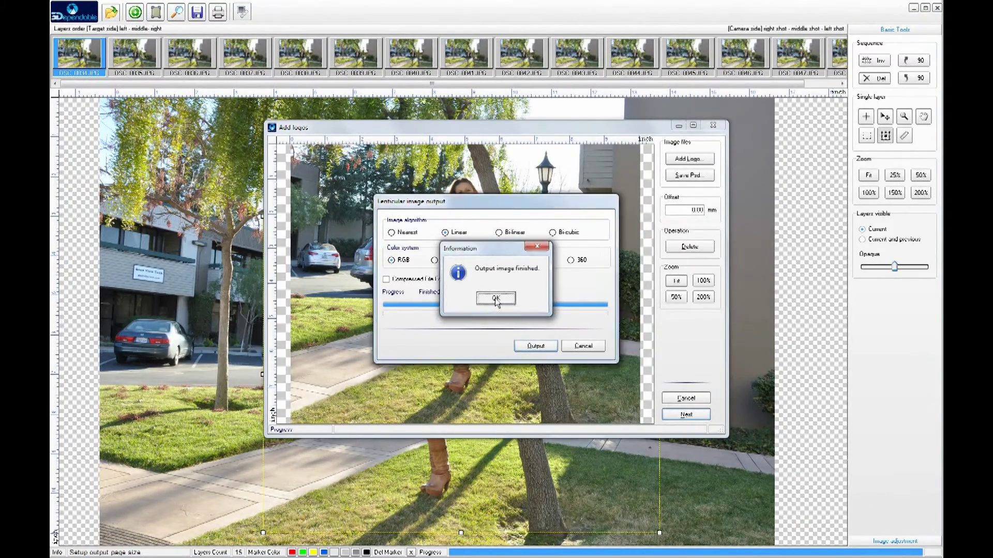
{"action": "left_click", "coordinate": [495, 299]}
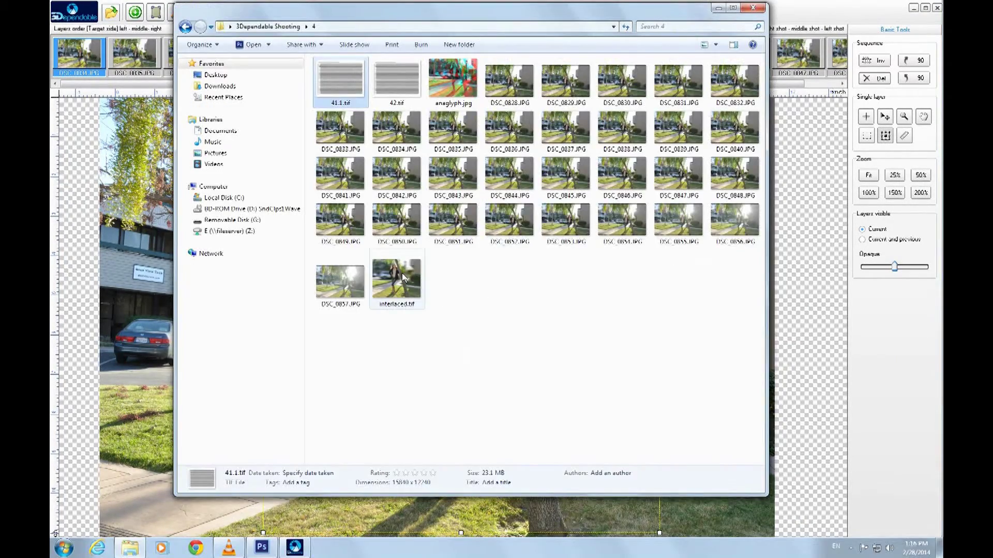
Open interlaced.tif in Photoshop and zoom in to inspect the interlaced stripes
{"action": "right_click", "coordinate": [402, 273]}
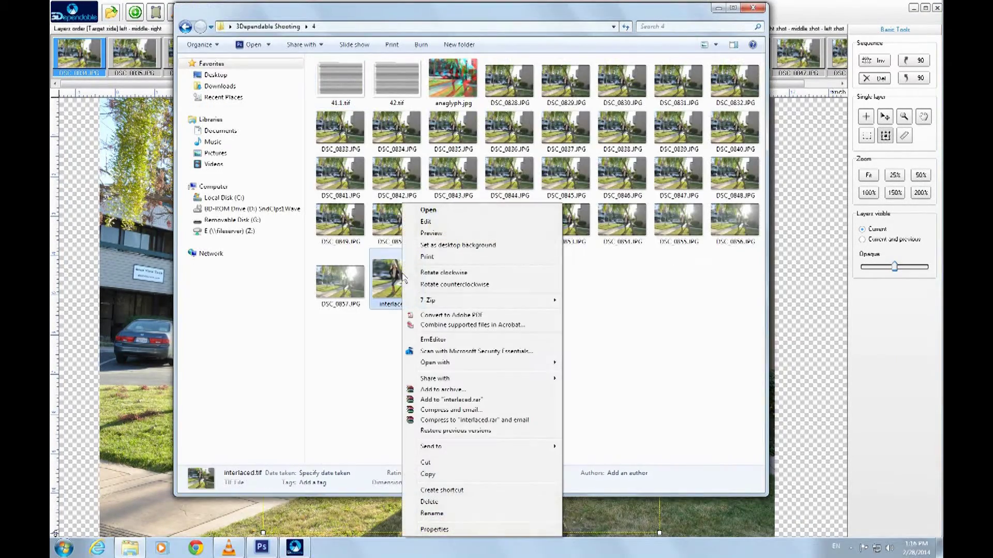
{"action": "mouse_move", "coordinate": [453, 364]}
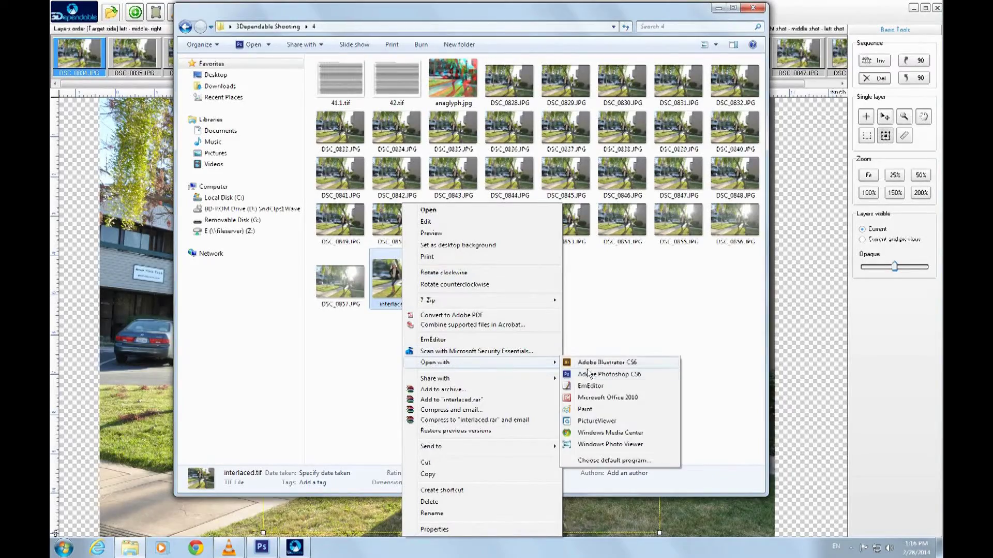
{"action": "left_click", "coordinate": [588, 373]}
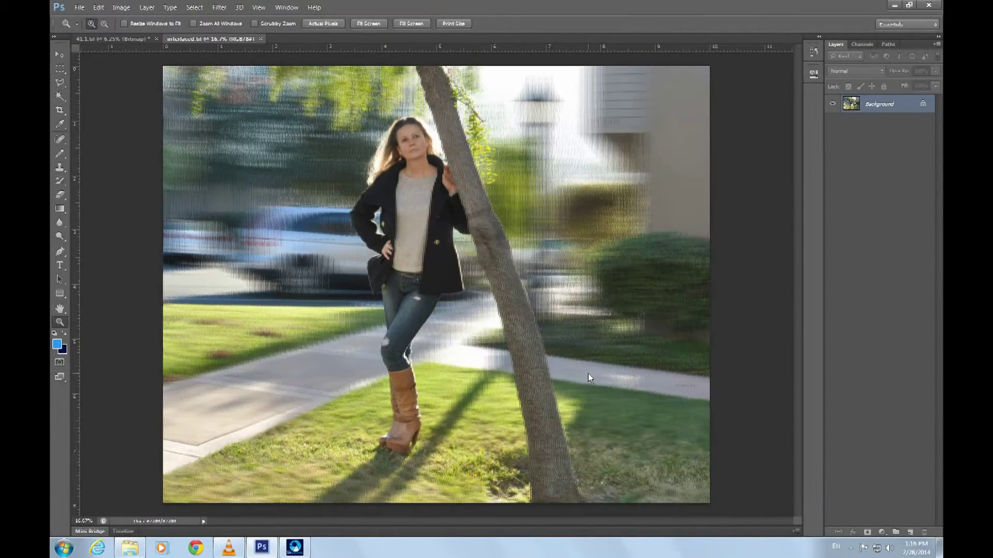
{"action": "left_click_drag", "start_coordinate": [588, 374], "coordinate": [588, 373]}
{"action": "key", "text": "ctrl+0"}
Check the 616.5 pixels/inch resolution against 15 × 41.1 in Calculator
{"action": "left_click", "coordinate": [121, 7]}
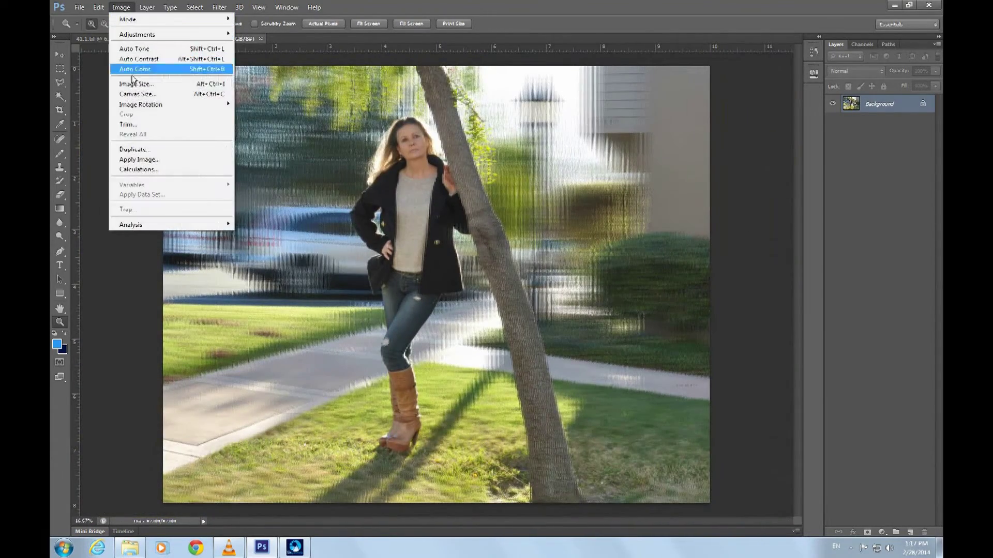
{"action": "left_click", "coordinate": [184, 84]}
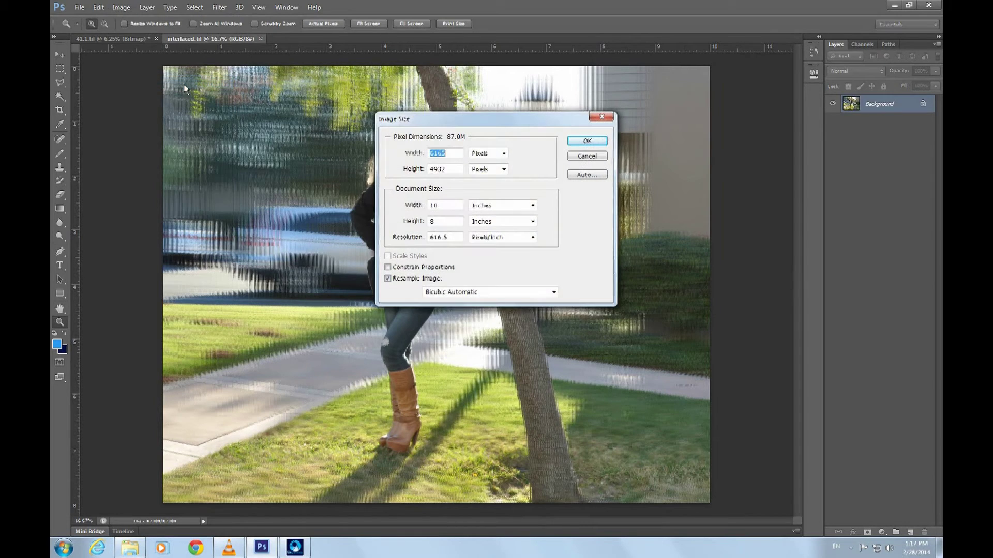
{"action": "double_click", "coordinate": [440, 237]}
{"action": "left_click", "coordinate": [88, 523]}
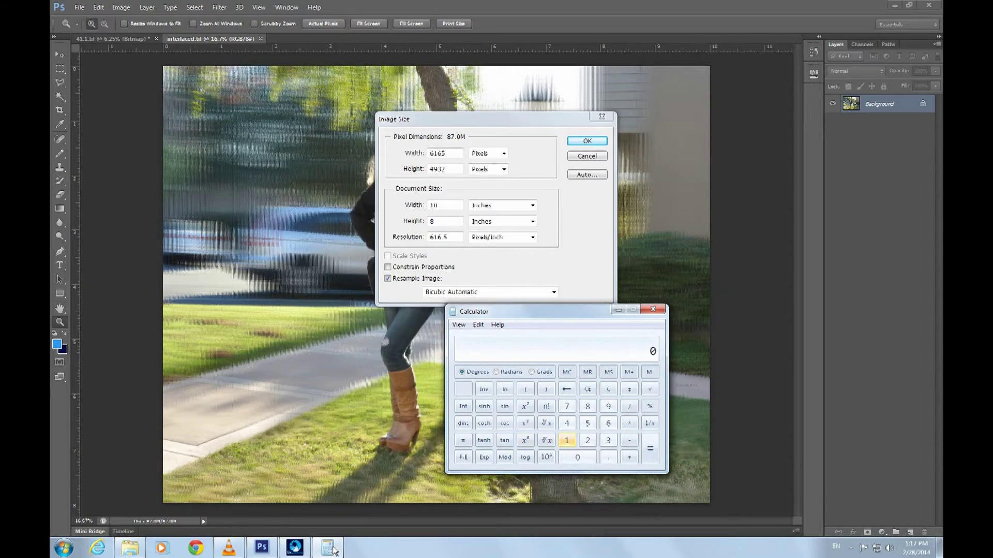
{"action": "left_click", "coordinate": [298, 552]}
{"action": "type", "text": "41.1"}
{"action": "left_click", "coordinate": [650, 448]}
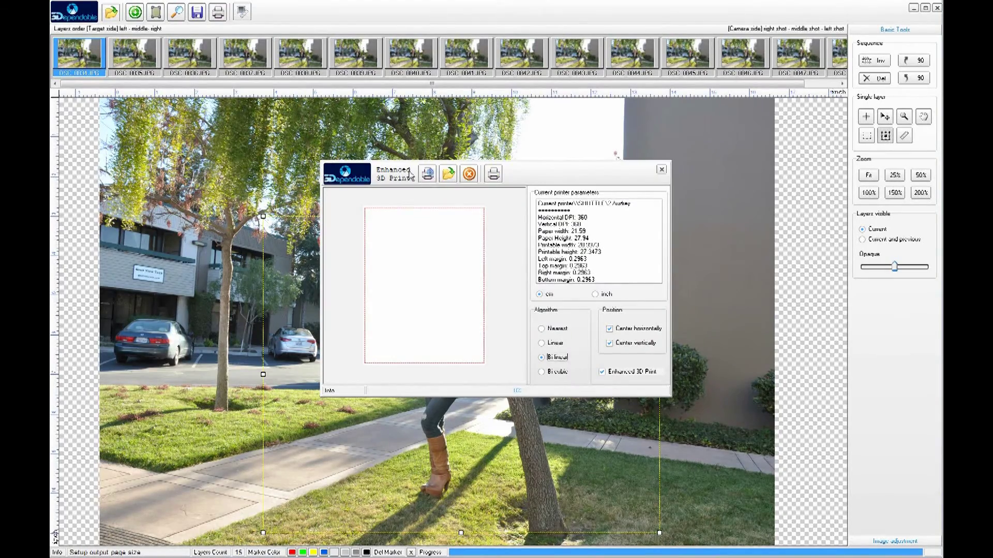
Load interlaced.tif into Enhanced 3D Print and print it in landscape orientation
{"action": "left_click", "coordinate": [454, 179]}
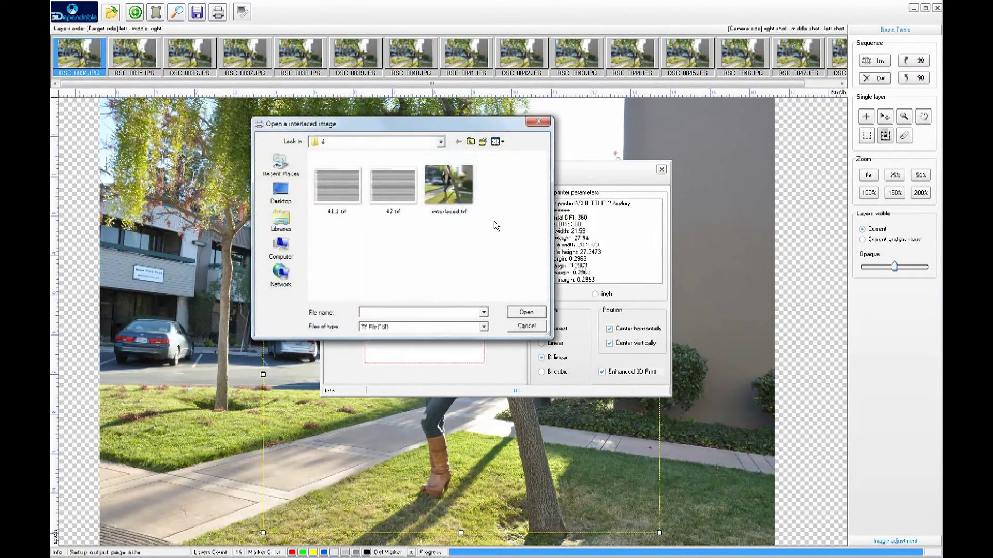
{"action": "double_click", "coordinate": [453, 194]}
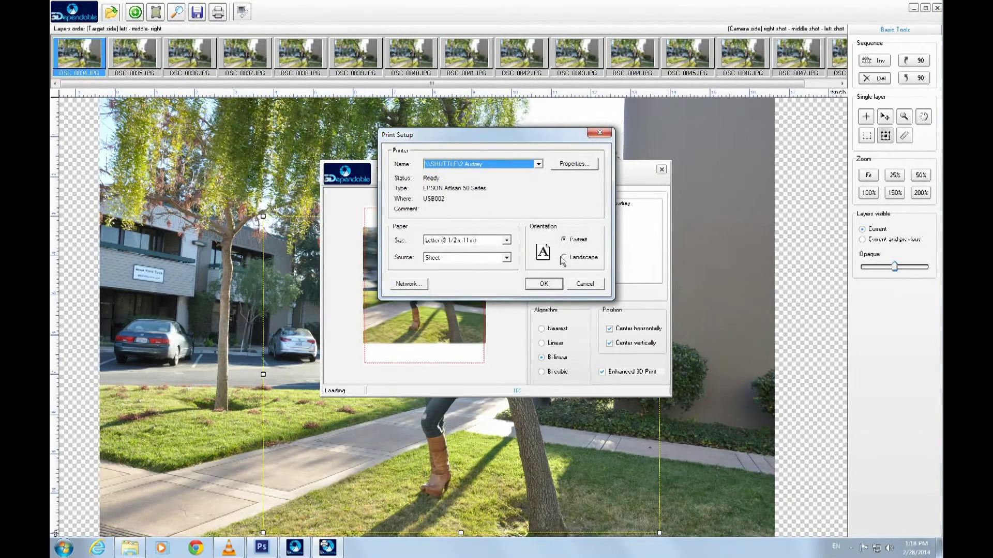
{"action": "left_click", "coordinate": [573, 165]}
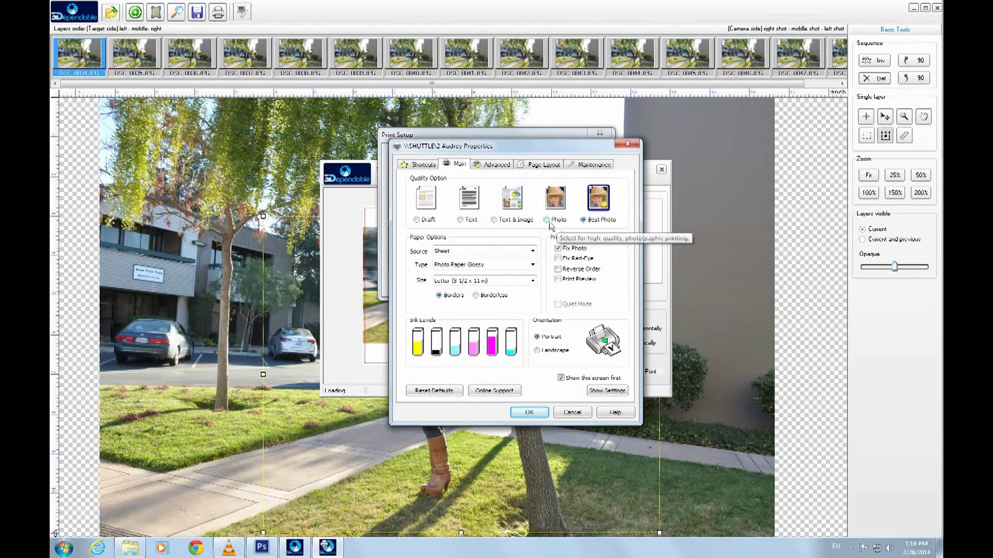
{"action": "left_click", "coordinate": [537, 350]}
{"action": "left_click", "coordinate": [542, 414]}
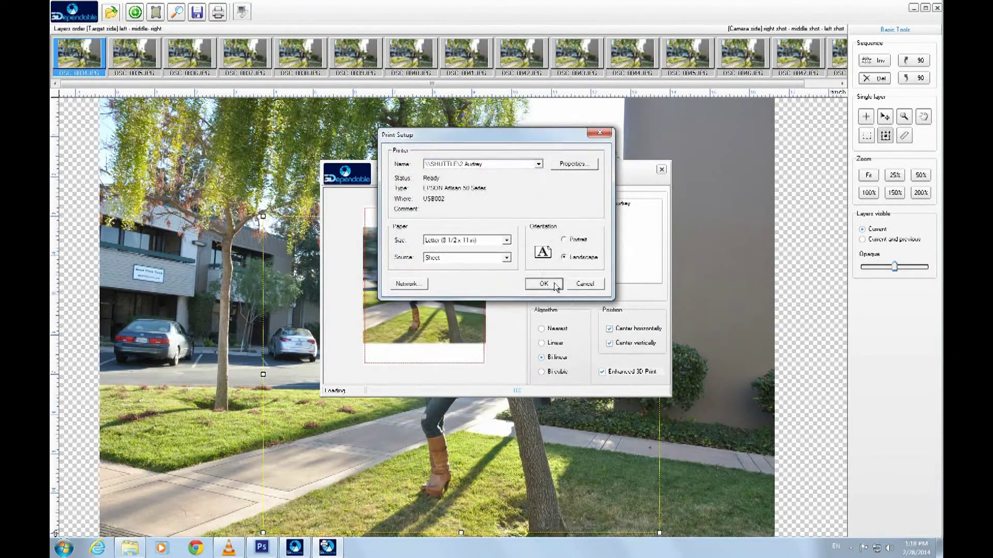
{"action": "left_click", "coordinate": [550, 284]}
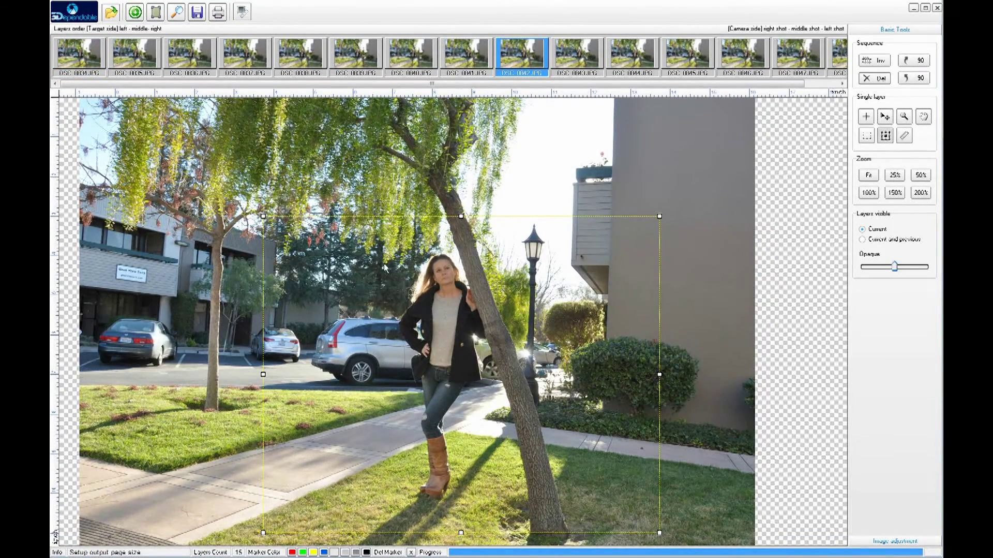
Zoom on the woman and tree, overlay the previous frame, and drag the frame into alignment
{"action": "left_click", "coordinate": [904, 117]}
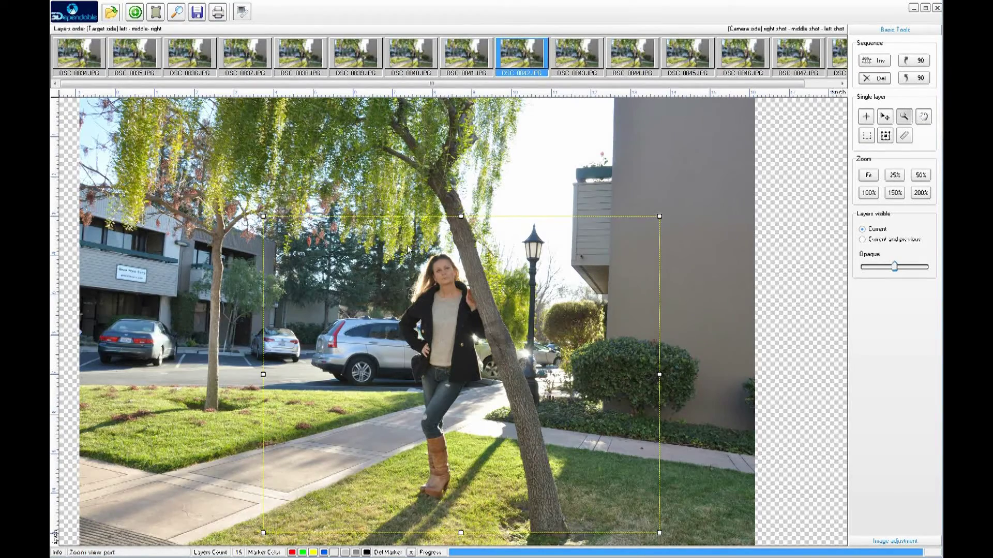
{"action": "left_click", "coordinate": [519, 351]}
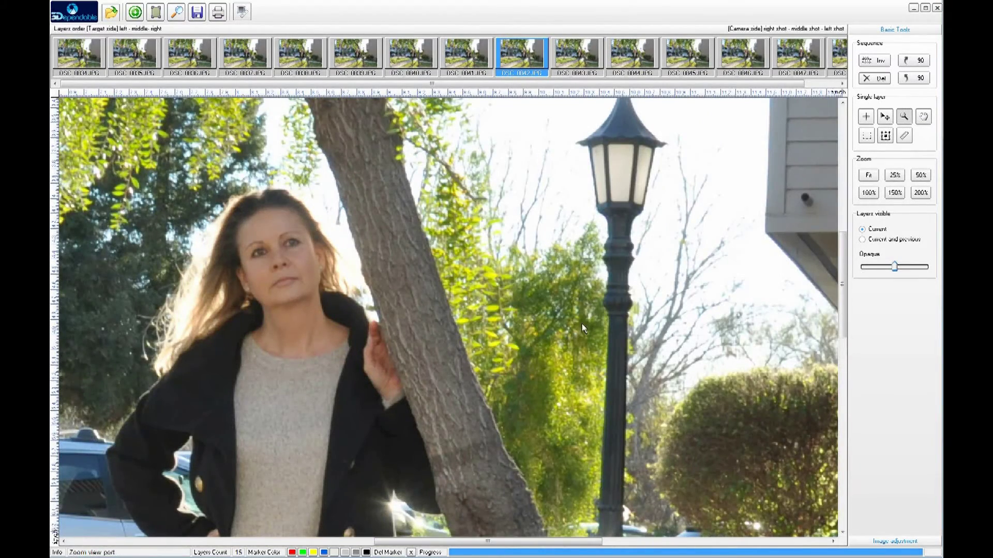
{"action": "left_click", "coordinate": [862, 240]}
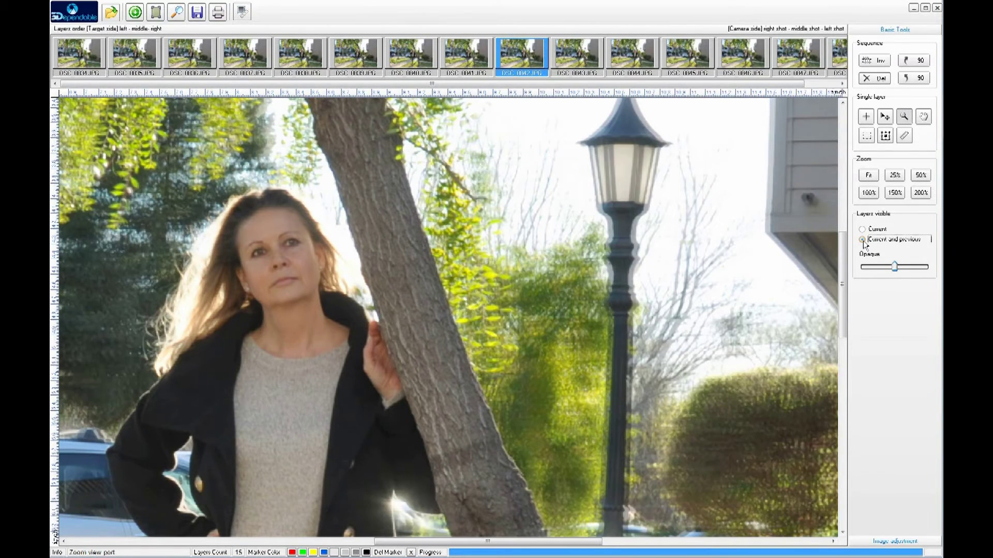
{"action": "mouse_move", "coordinate": [893, 268]}
{"action": "left_mouse_down"}
{"action": "mouse_move", "coordinate": [904, 273]}
{"action": "mouse_move", "coordinate": [893, 271]}
{"action": "left_mouse_up"}
{"action": "left_click", "coordinate": [885, 116]}
{"action": "left_click_drag", "start_coordinate": [557, 214], "coordinate": [558, 213]}
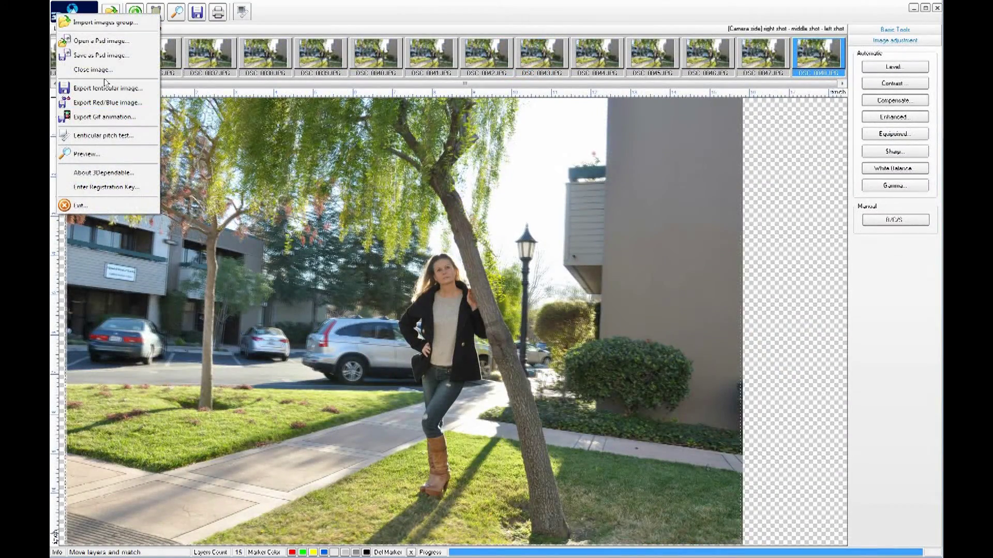
Save the layered sequence as 'image sequence.psd' and open it in Photoshop
{"action": "left_click", "coordinate": [107, 61]}
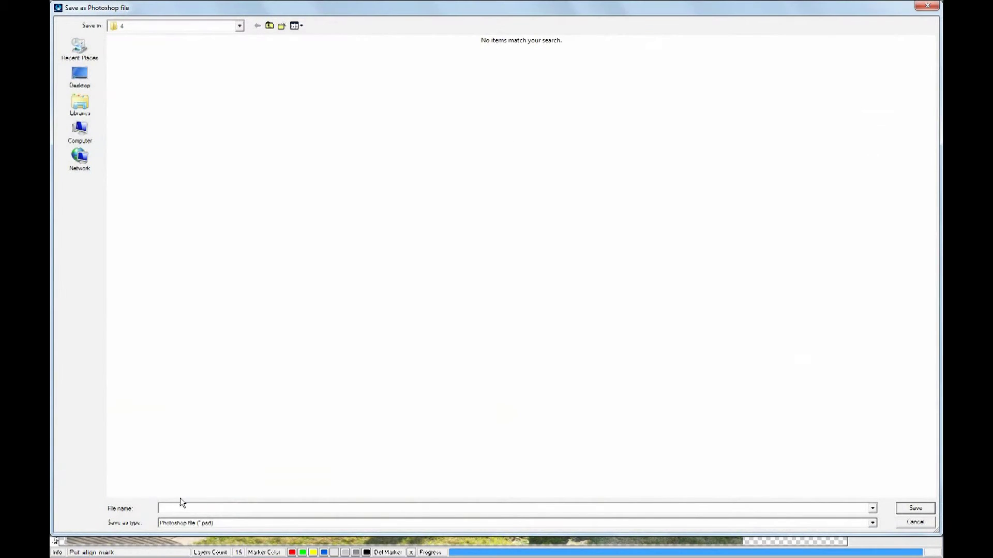
{"action": "type", "text": "image sequence"}
{"action": "left_click", "coordinate": [915, 509]}
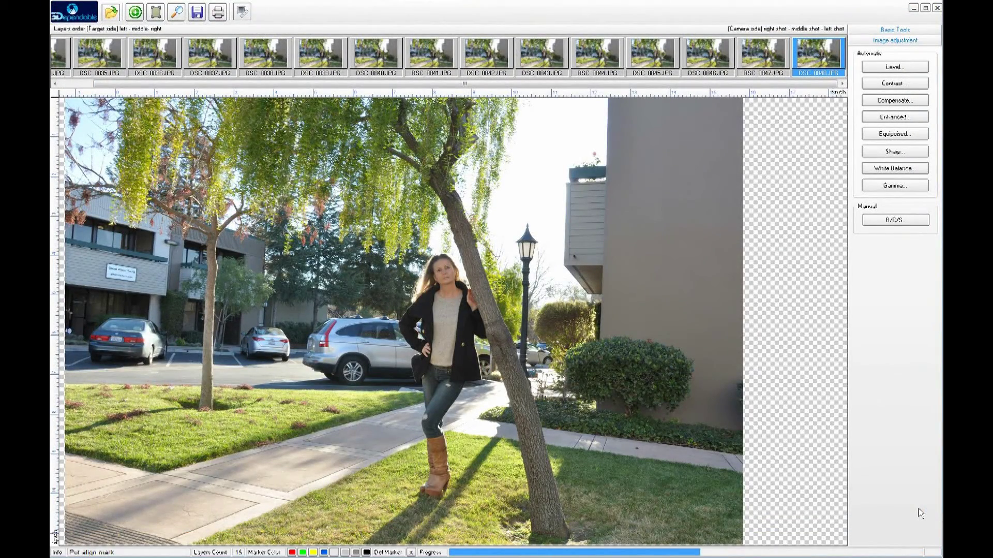
{"action": "double_click", "coordinate": [398, 280]}
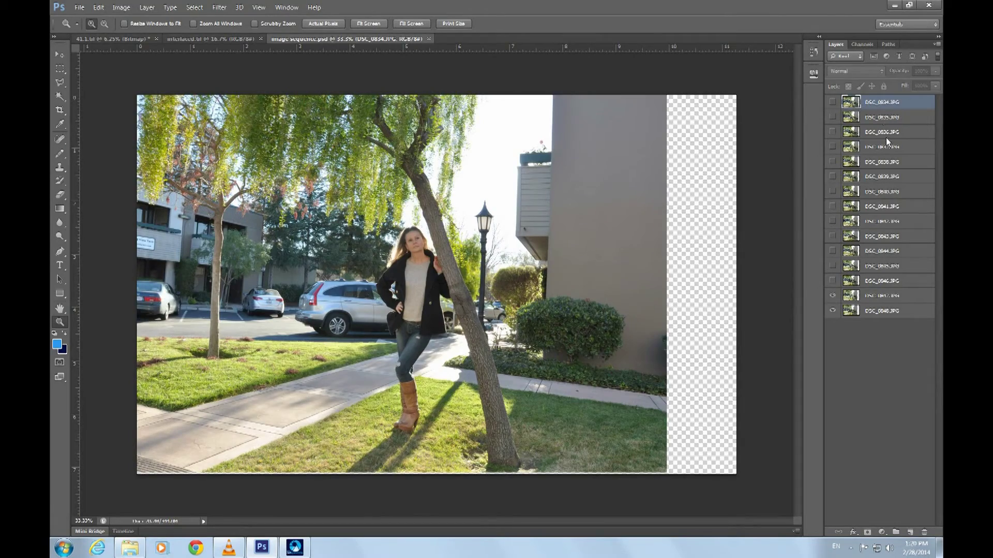
Switch on visibility for all 15 layers of image sequence.psd
{"action": "left_click", "coordinate": [832, 298]}
{"action": "left_click", "coordinate": [832, 312]}
{"action": "left_click_drag", "start_coordinate": [832, 312], "coordinate": [834, 100]}
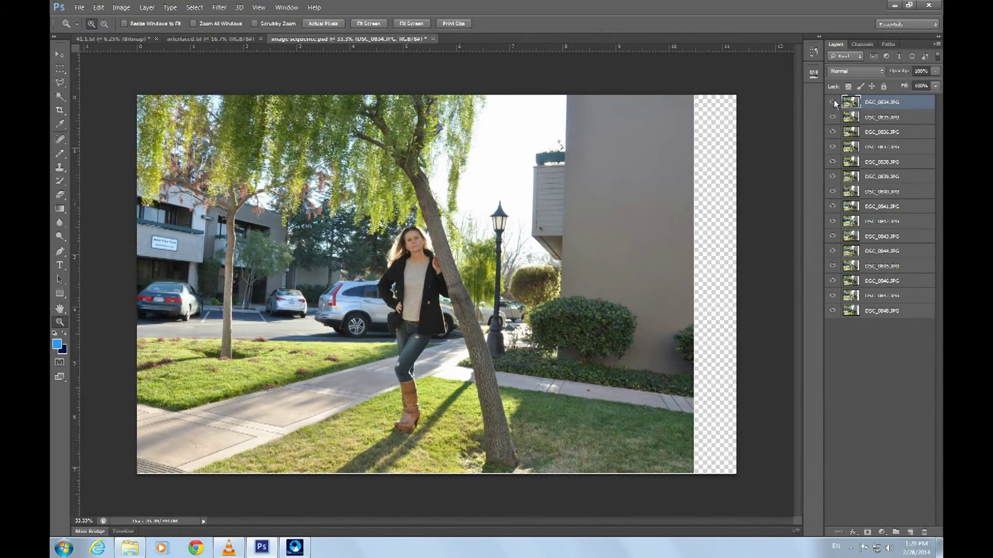